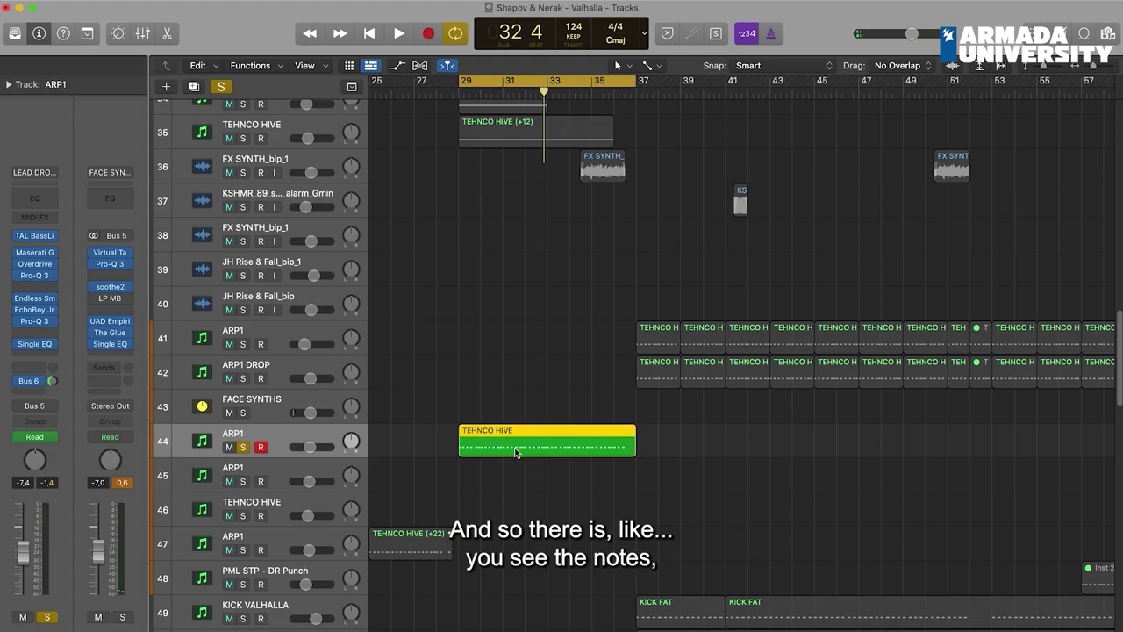
# - Inspect the notes of the TEHNCO HIVE region on the ARP1 track, and close the TAL BassLine 101 window and the editor
pyautogui.doubleClick(515, 451)
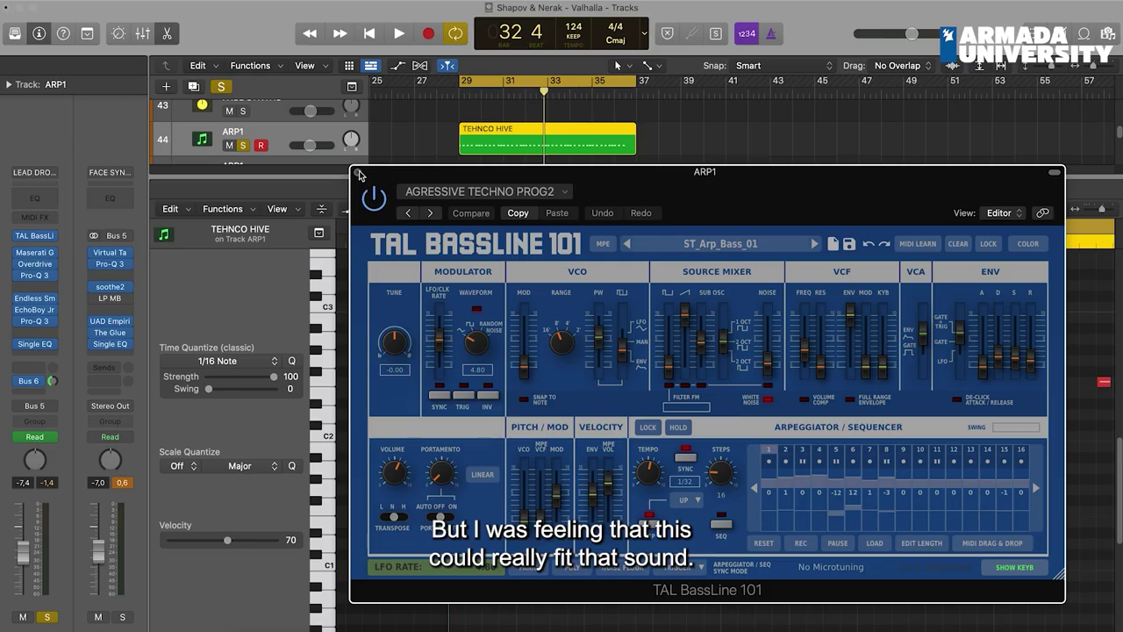
pyautogui.click(358, 175)
pyautogui.press('x')
pyautogui.press('x')
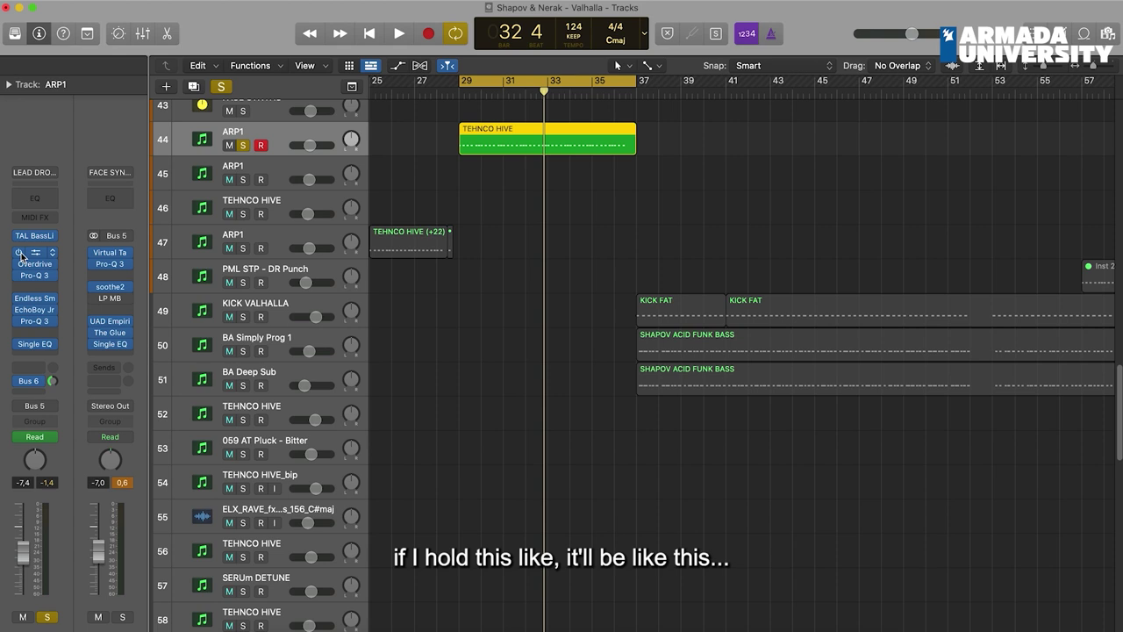
# - Play the looped section to hear the Maserati insert on the ARP1 track
pyautogui.press('space')
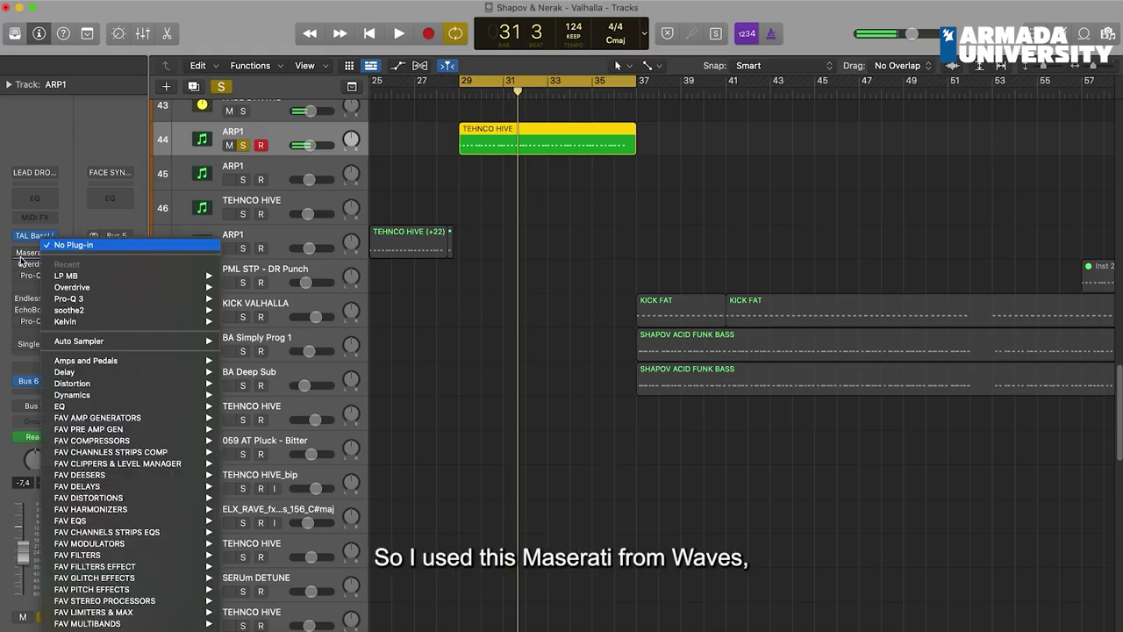
pyautogui.click(21, 259)
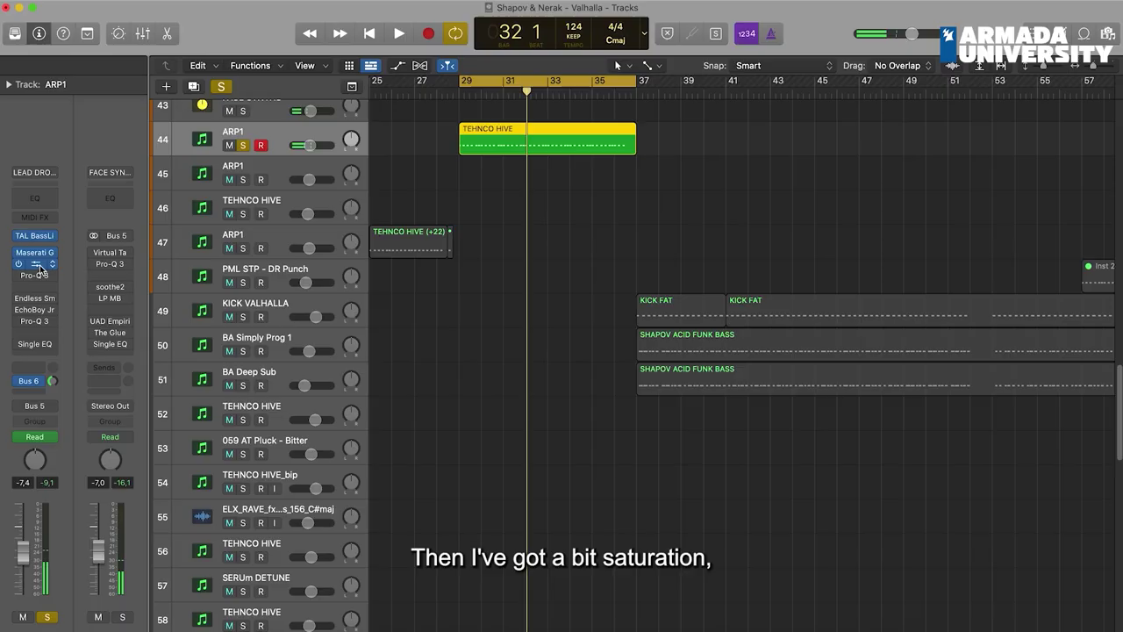
# - Open the ARP1 Overdrive, audition Drive at 12.5 dB, and set Drive to 1 dB and Tone to 12600 Hz
pyautogui.click(38, 267)
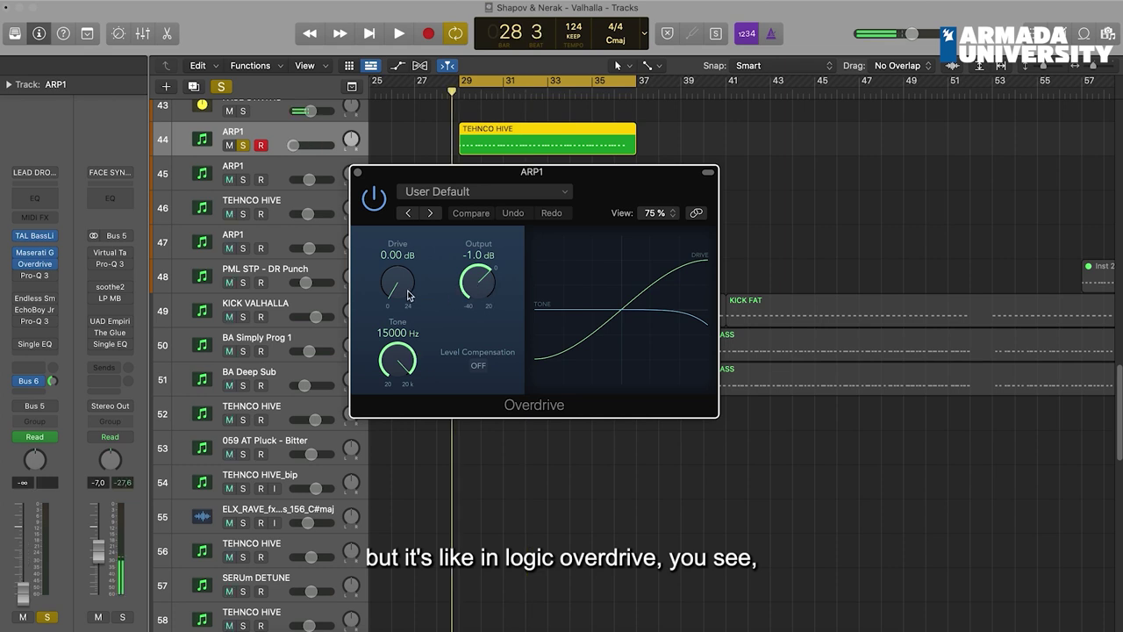
pyautogui.press('space')
pyautogui.moveTo(401, 288); pyautogui.dragTo(401, 182)
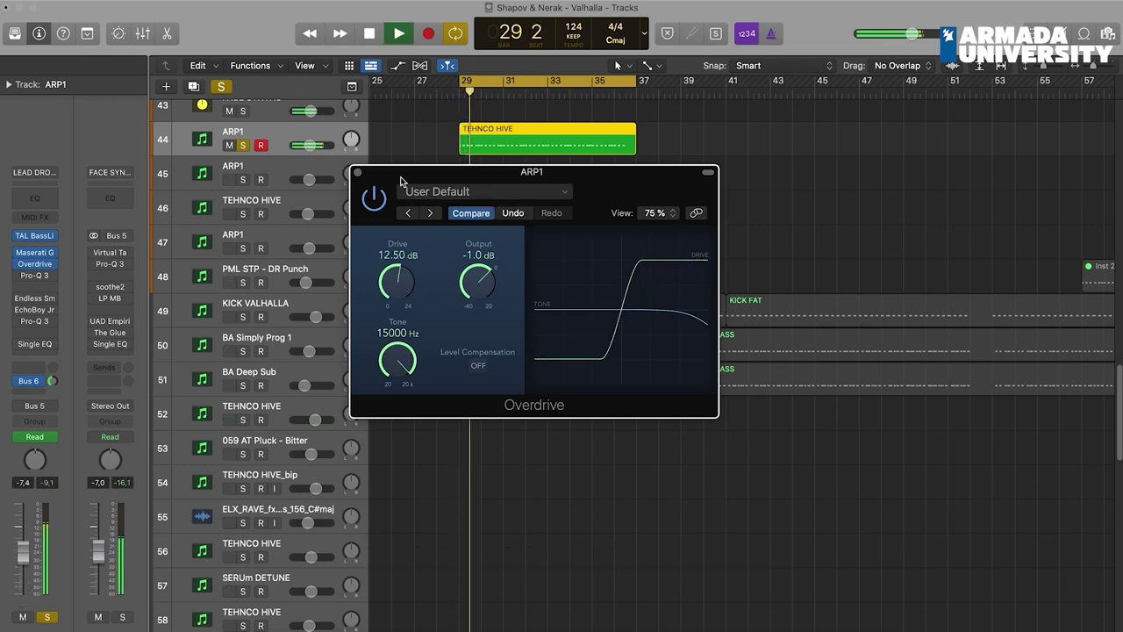
pyautogui.moveTo(405, 282); pyautogui.dragTo(405, 277)
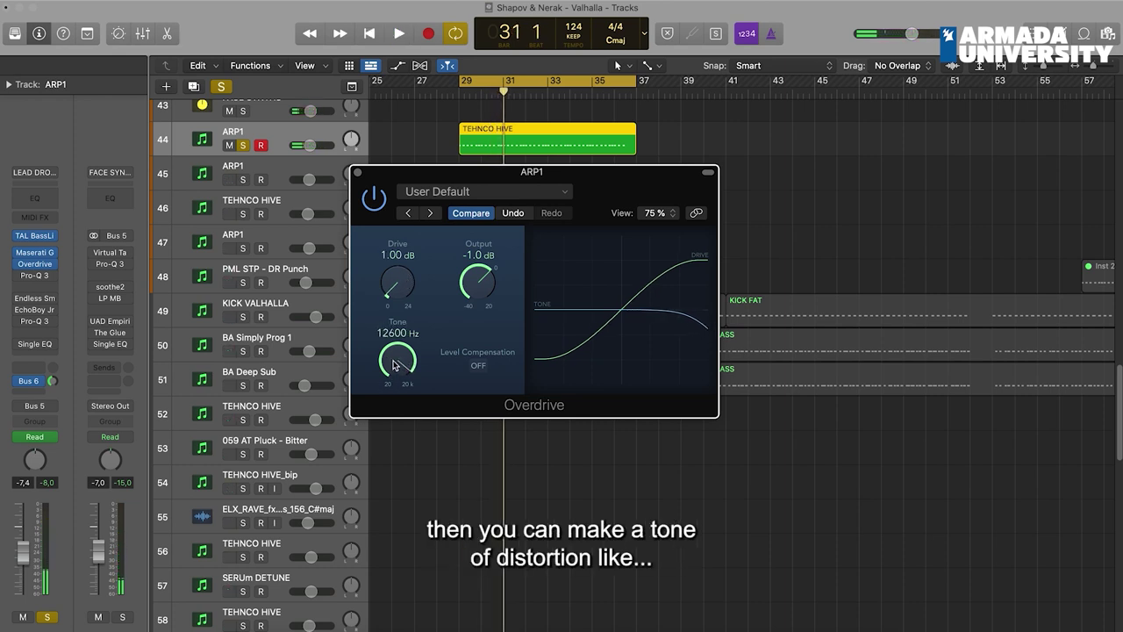
pyautogui.moveTo(393, 365); pyautogui.dragTo(395, 372)
pyautogui.press('space')
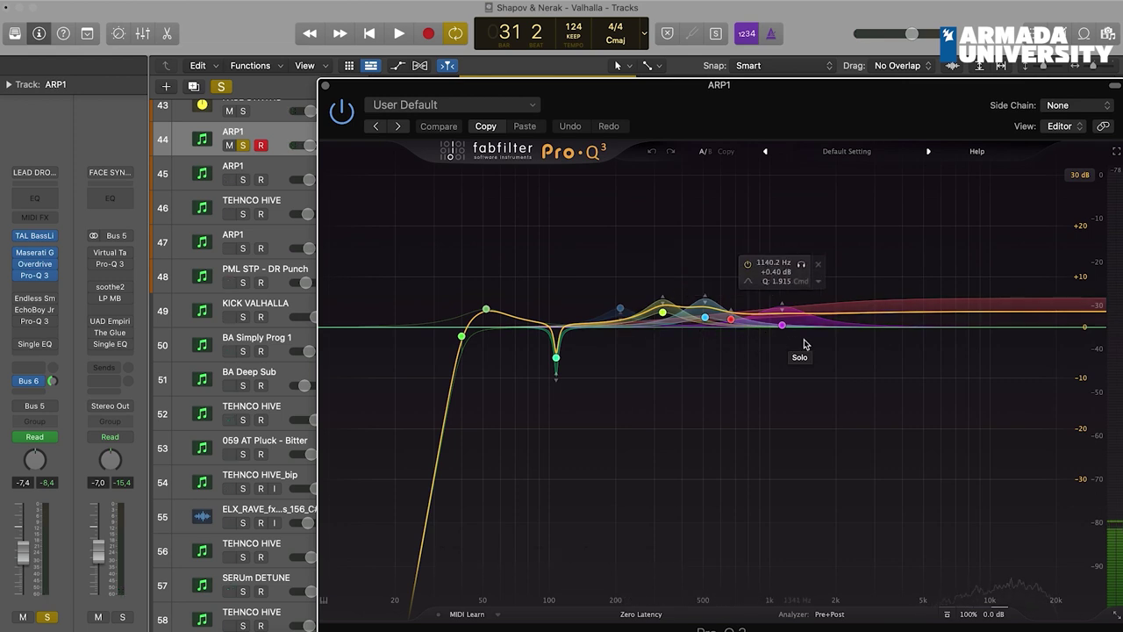
# - Audition the ARP1 Pro-Q 3 during playback, comparing the sound with its 1140 Hz band bypassed, and close the equalizer
pyautogui.press('space')
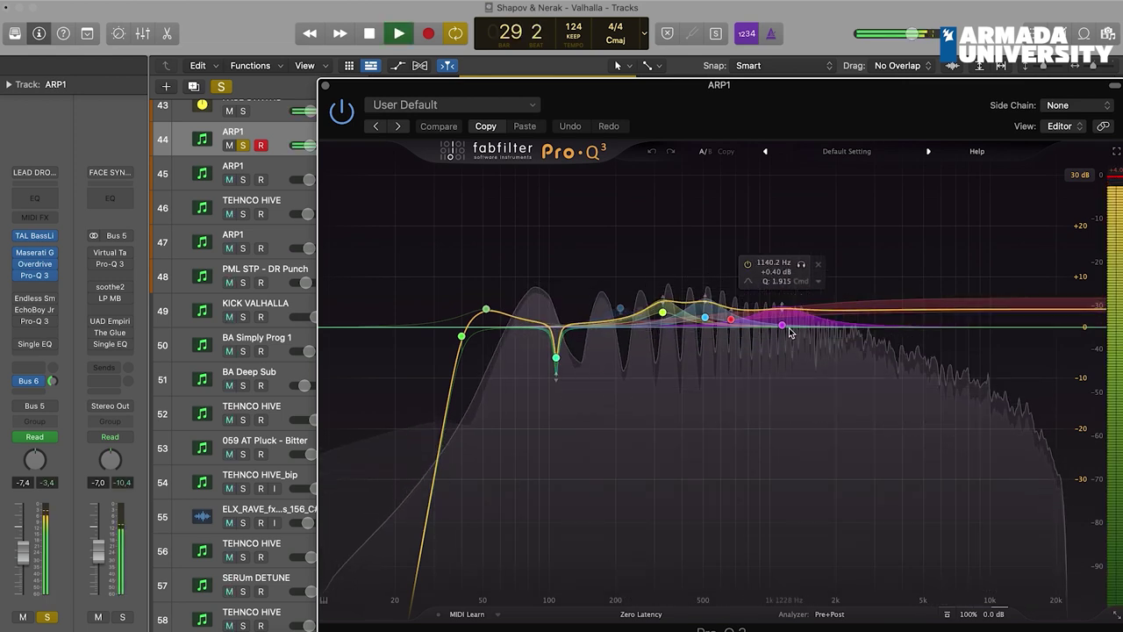
pyautogui.click(784, 329)
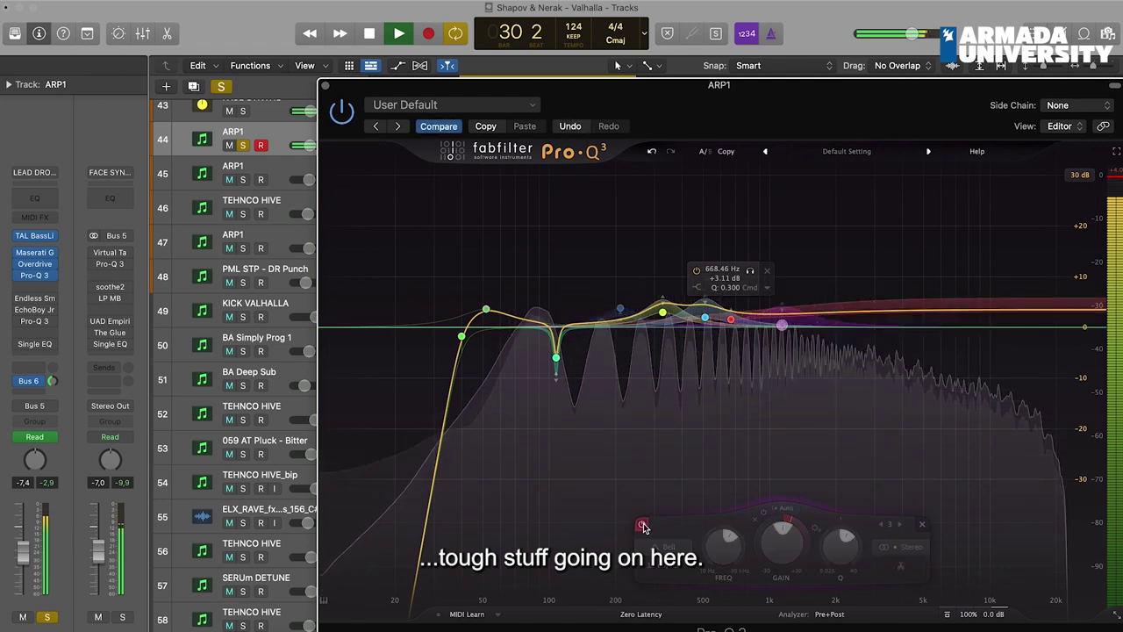
pyautogui.press('space')
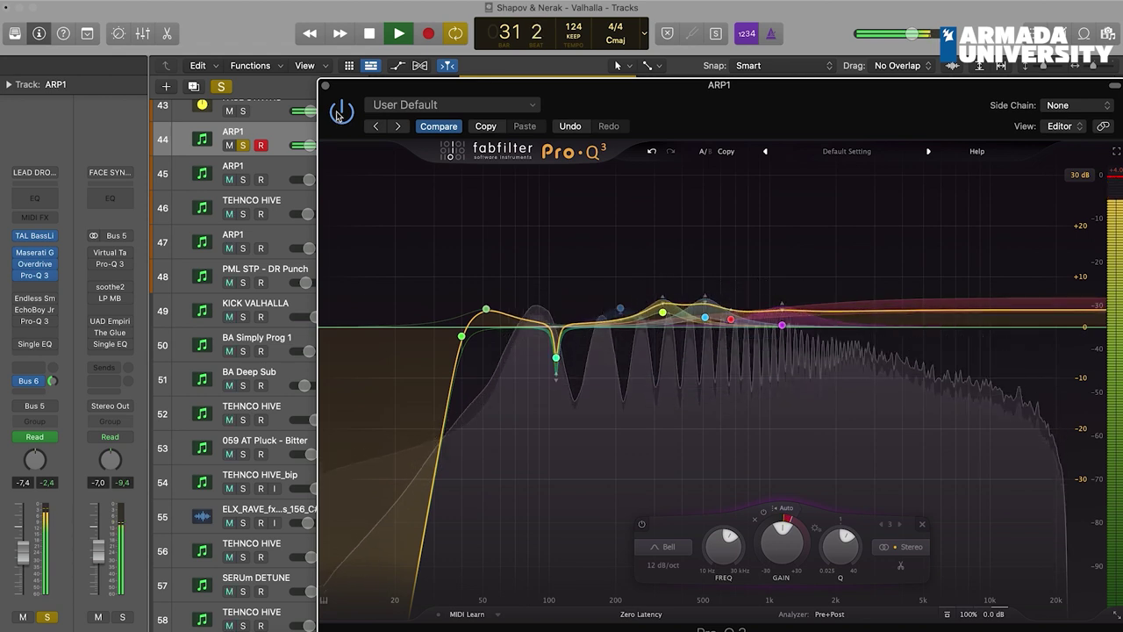
pyautogui.click(325, 85)
pyautogui.press('space')
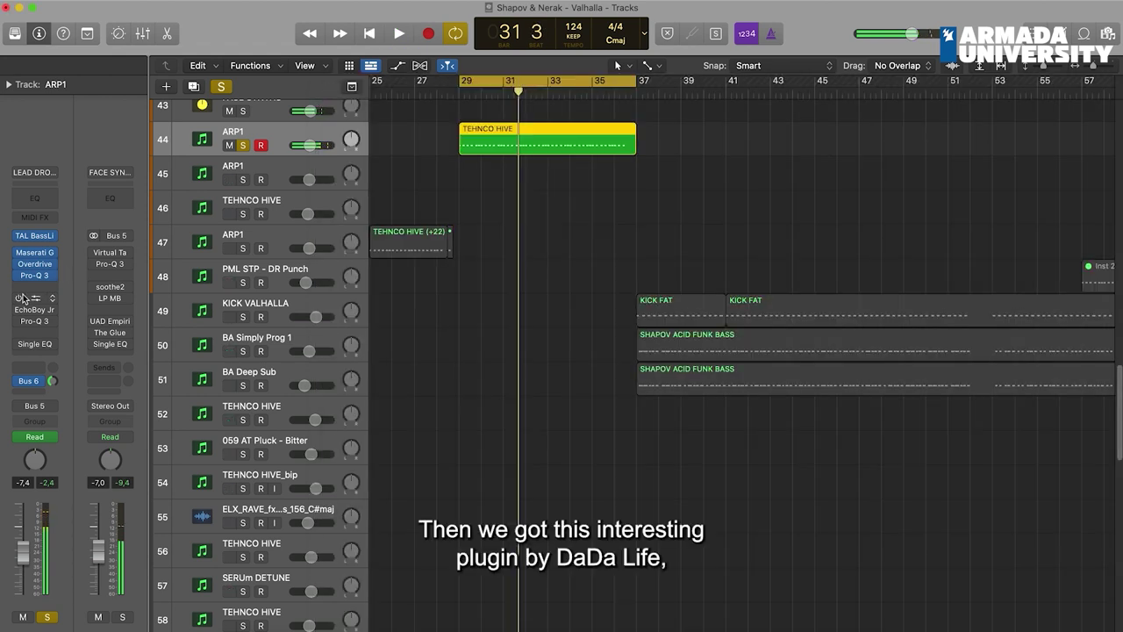
# - Check the Endless Smile plug-in on ARP1, and show the track automation to audition its Intensity curve
pyautogui.click(37, 301)
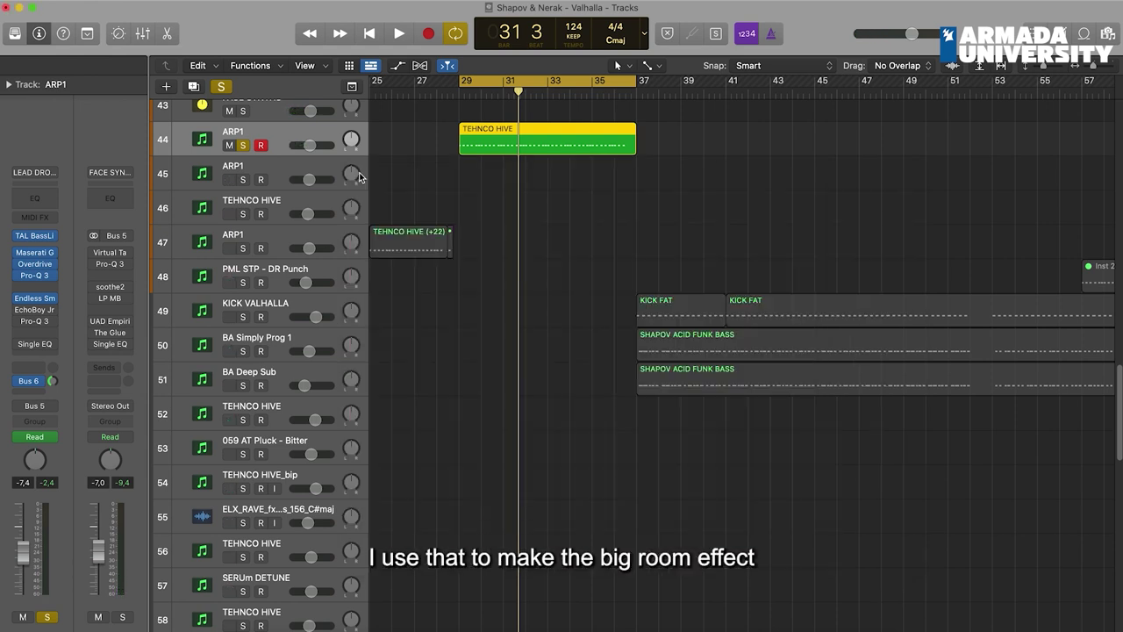
pyautogui.click(357, 173)
pyautogui.press('a')
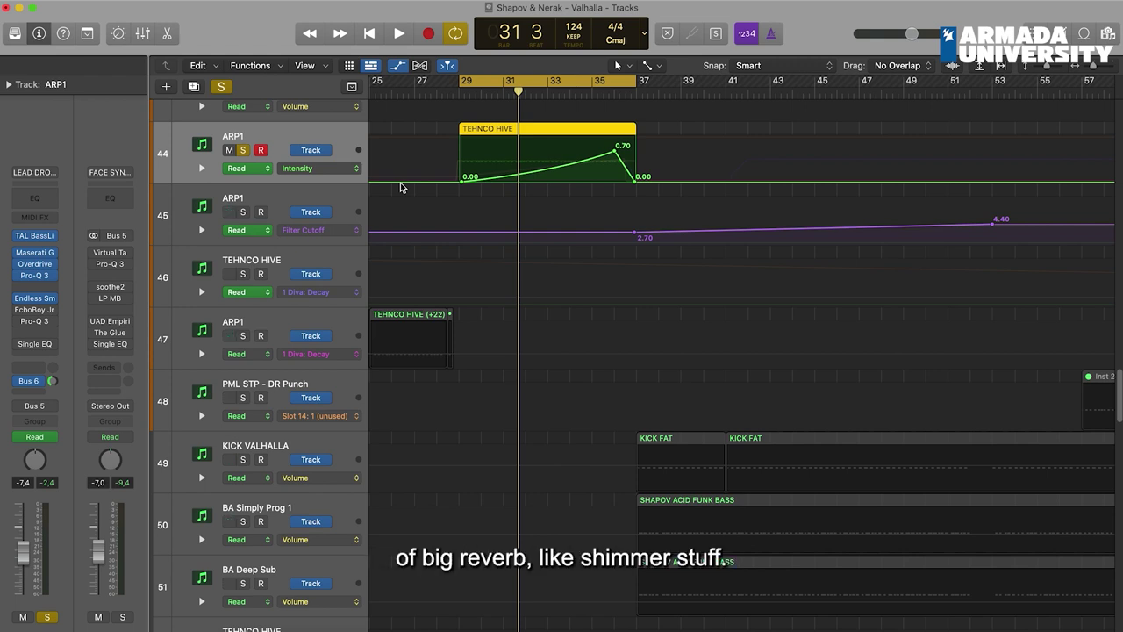
pyautogui.press('space')
pyautogui.press('space')
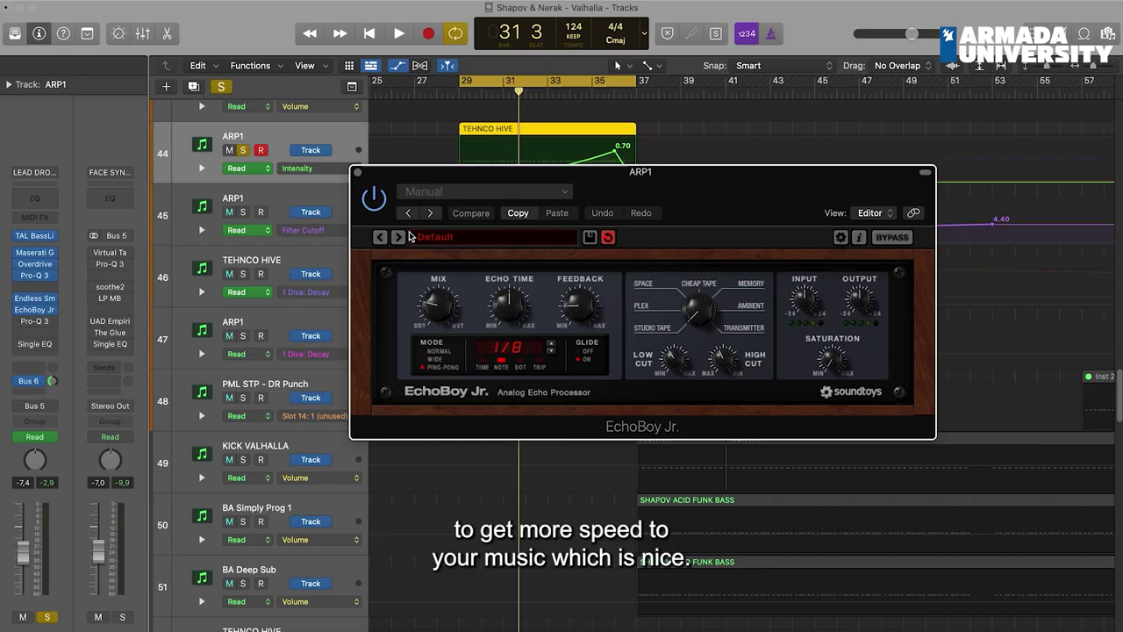
# - Play the loop with EchoBoy Jr. open and compare the ARP1 sound with Endless Smile bypassed
pyautogui.press('space')
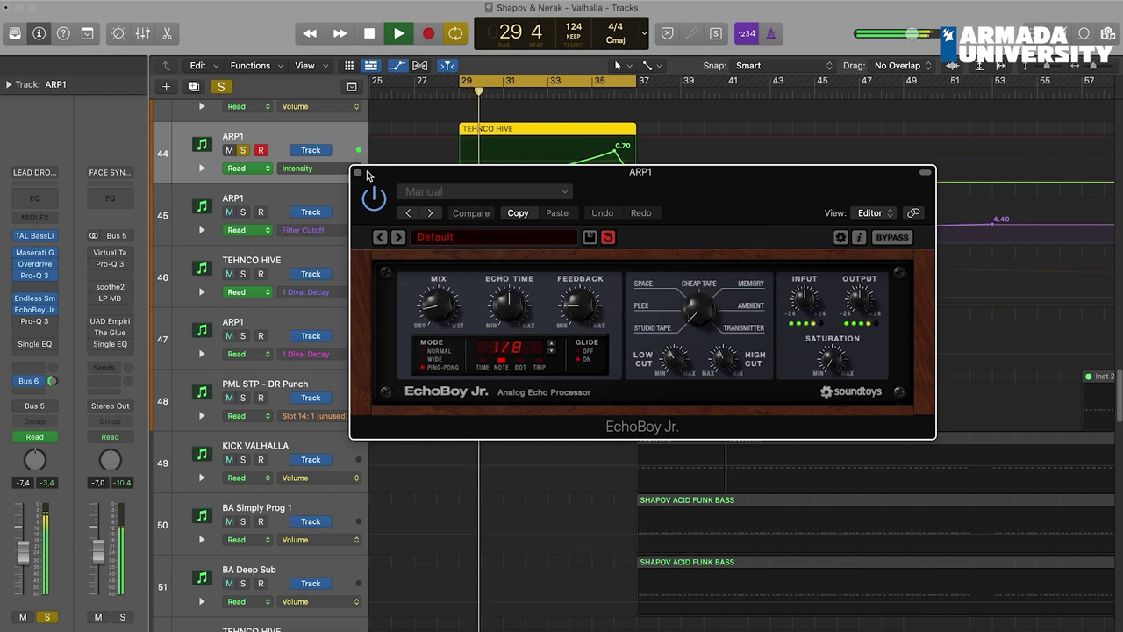
pyautogui.click(18, 303)
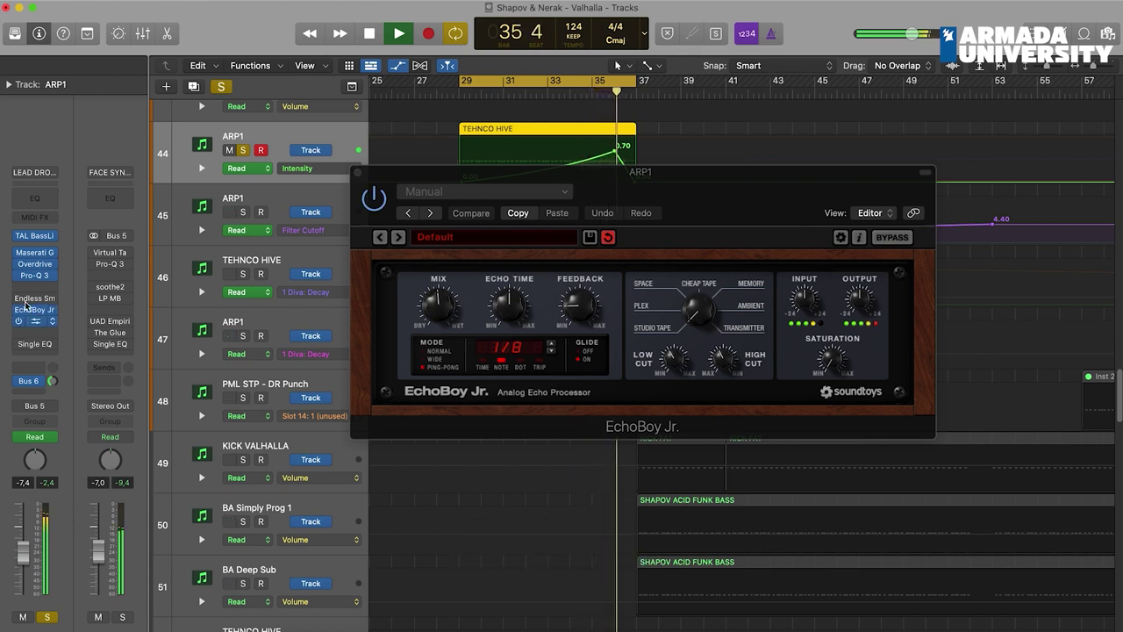
# - Review the second Pro-Q 3, the Single Band EQ and EchoBoy Jr. on ARP1, and close their windows
pyautogui.click(33, 321)
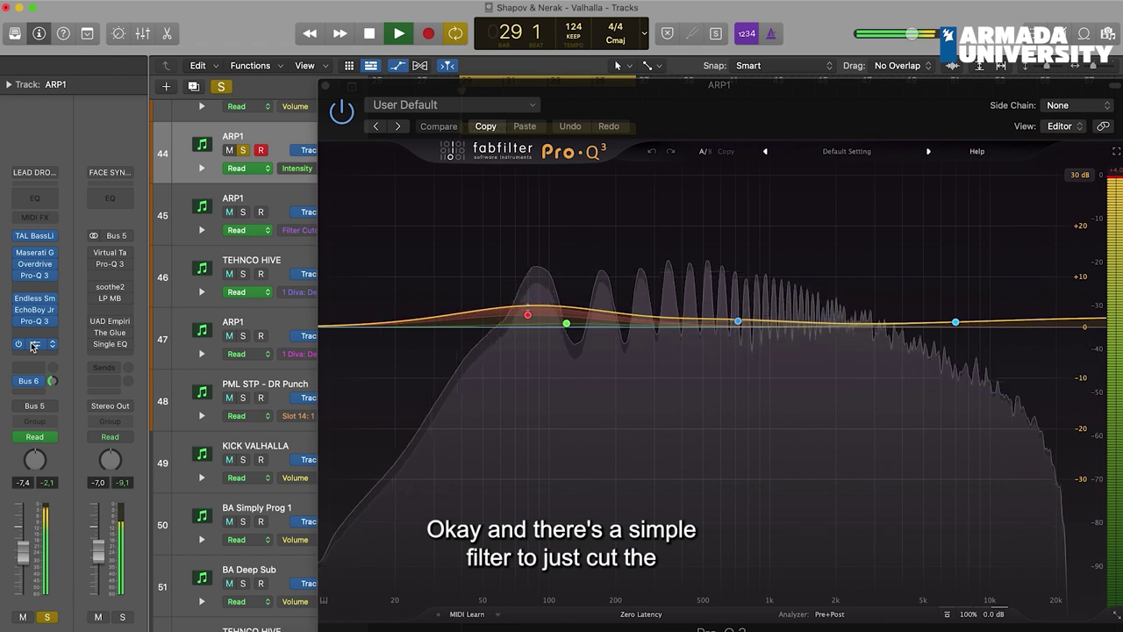
pyautogui.click(32, 345)
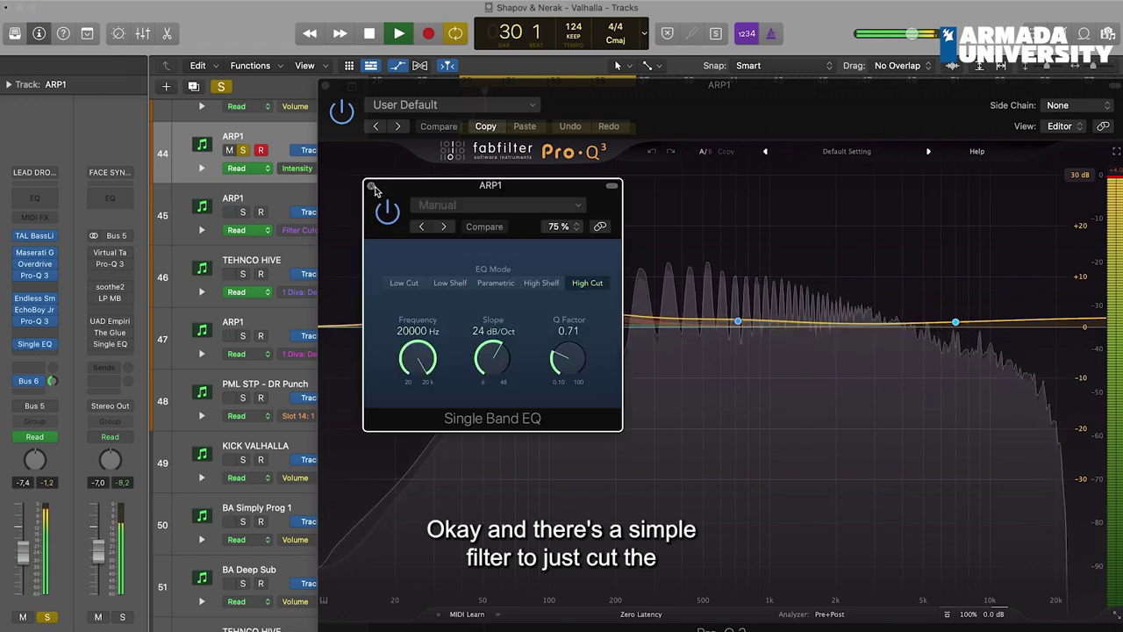
pyautogui.click(371, 187)
pyautogui.click(34, 309)
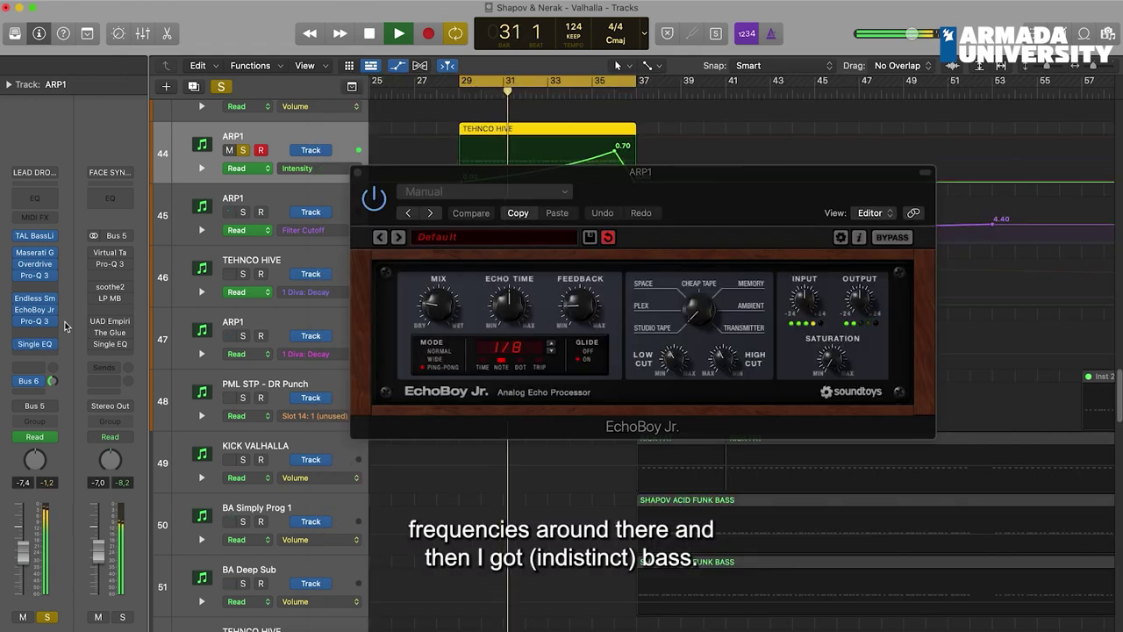
pyautogui.click(35, 346)
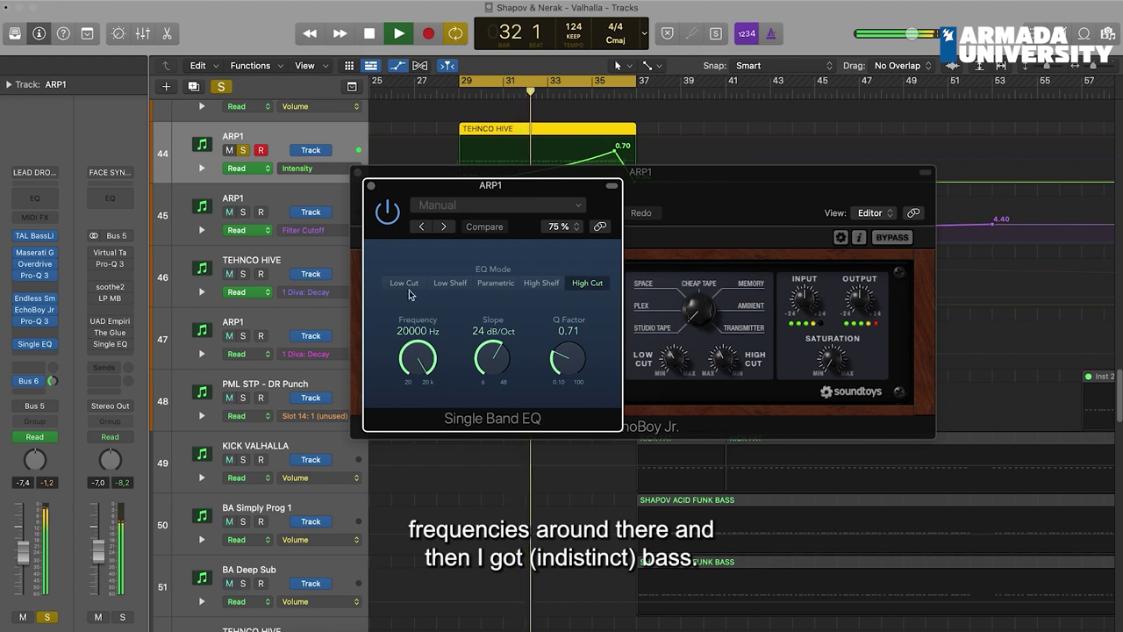
pyautogui.click(371, 187)
pyautogui.click(357, 173)
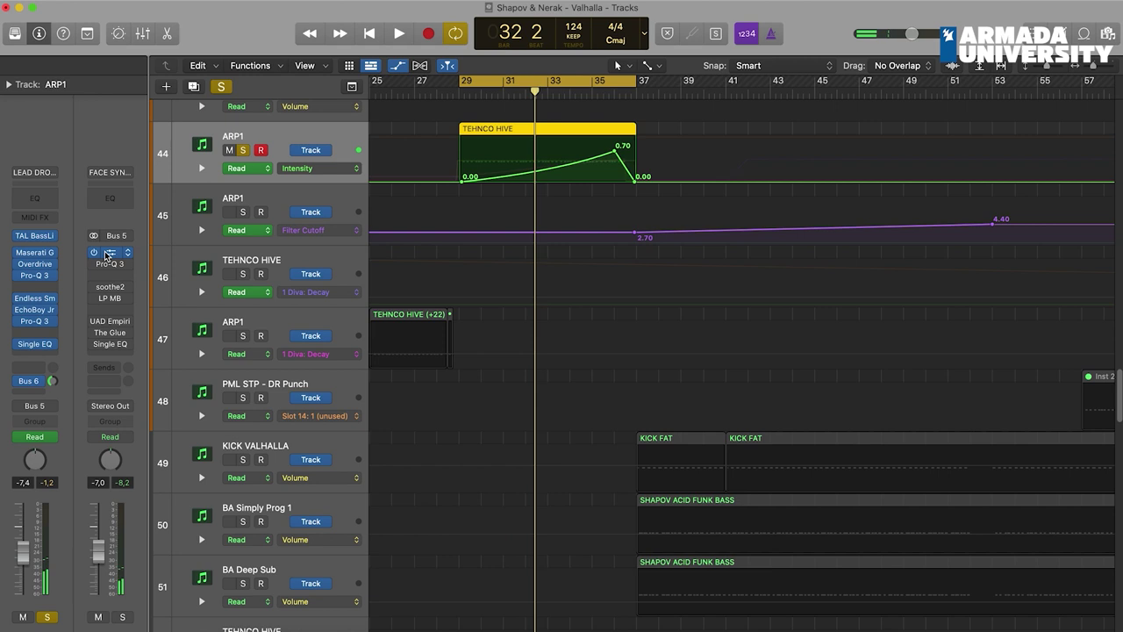
# - Enable Virtual Tape Machines on the FACE SYNTHS bus and check the Pro-Q 3 that follows it
pyautogui.click(110, 254)
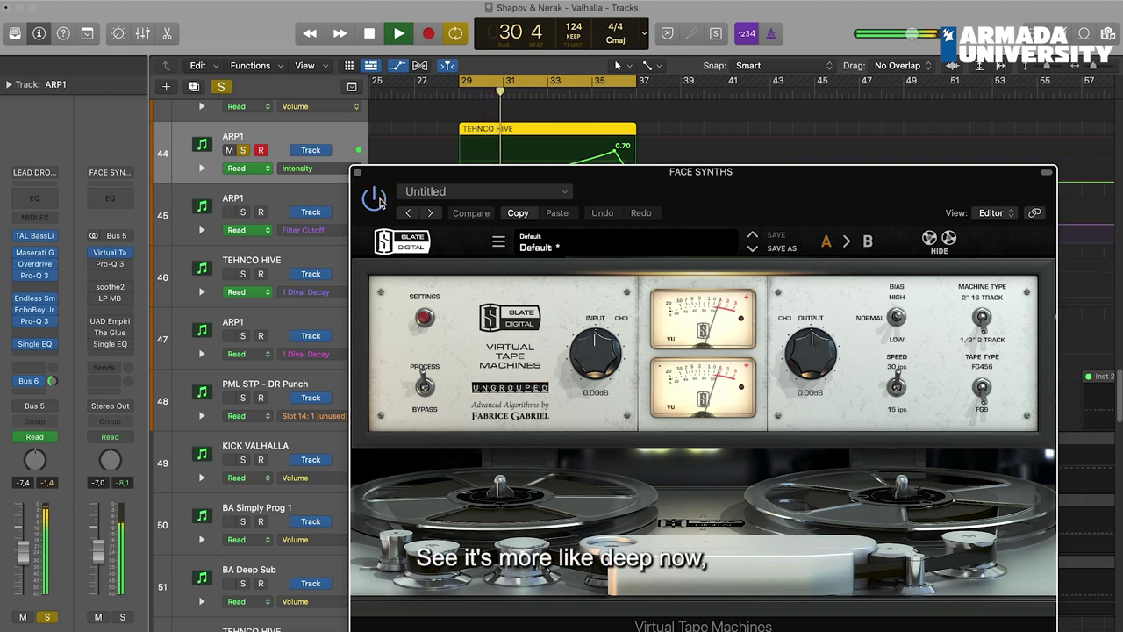
pyautogui.click(110, 265)
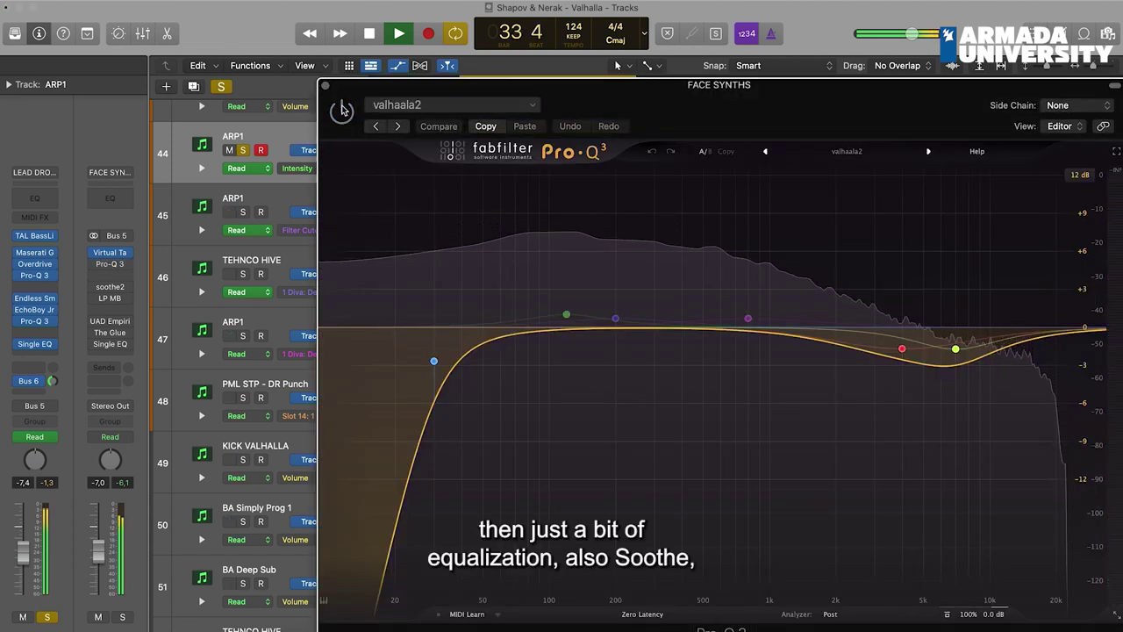
pyautogui.press('space')
pyautogui.click(110, 253)
# - Enable soothe2 on the FACE SYNTHS bus and set its depth to 4.3 during playback
pyautogui.click(103, 289)
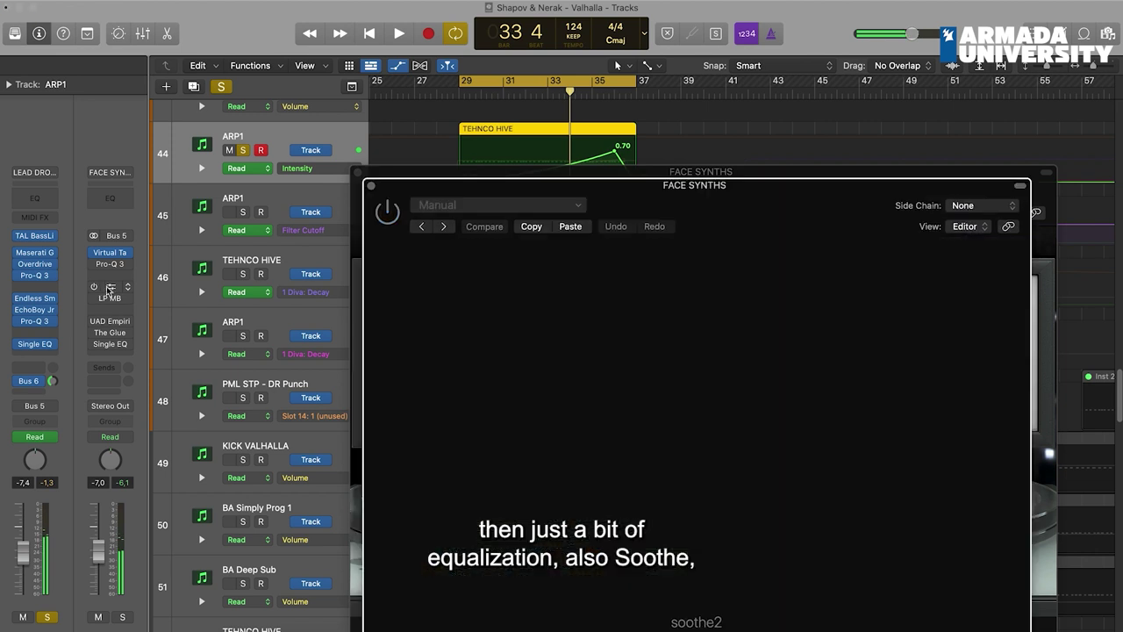
pyautogui.press('space')
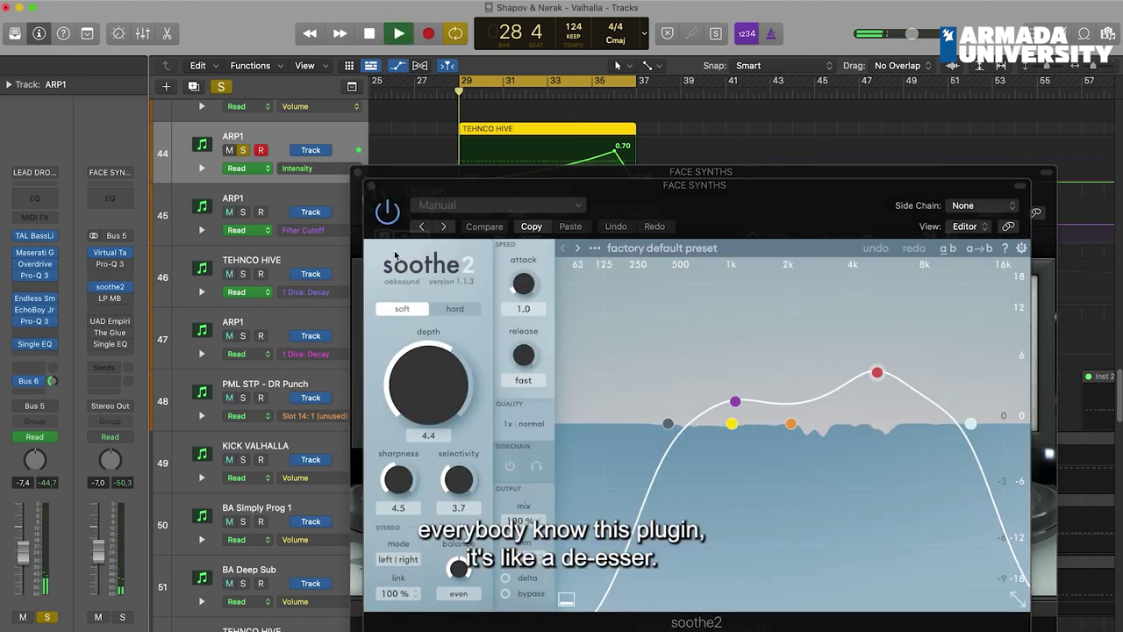
pyautogui.moveTo(437, 398)
pyautogui.mouseDown()
pyautogui.moveTo(437, 331)
pyautogui.moveTo(444, 388)
pyautogui.mouseUp()
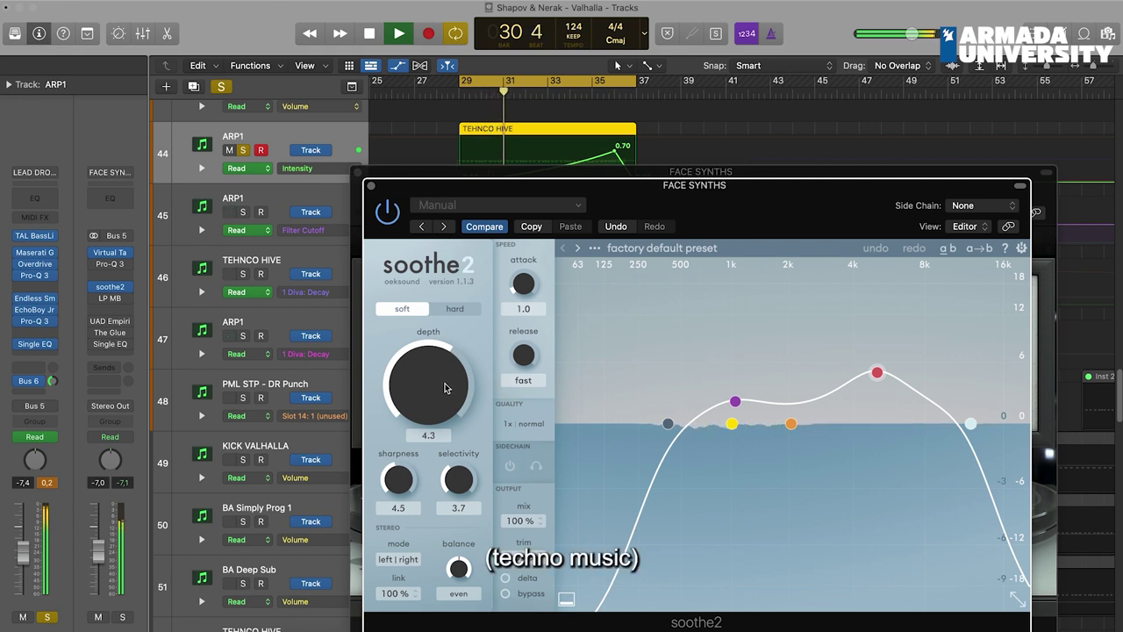
# - Enable the UAD Empirical Labs Distressor and The Glue on the FACE SYNTHS bus
pyautogui.click(94, 322)
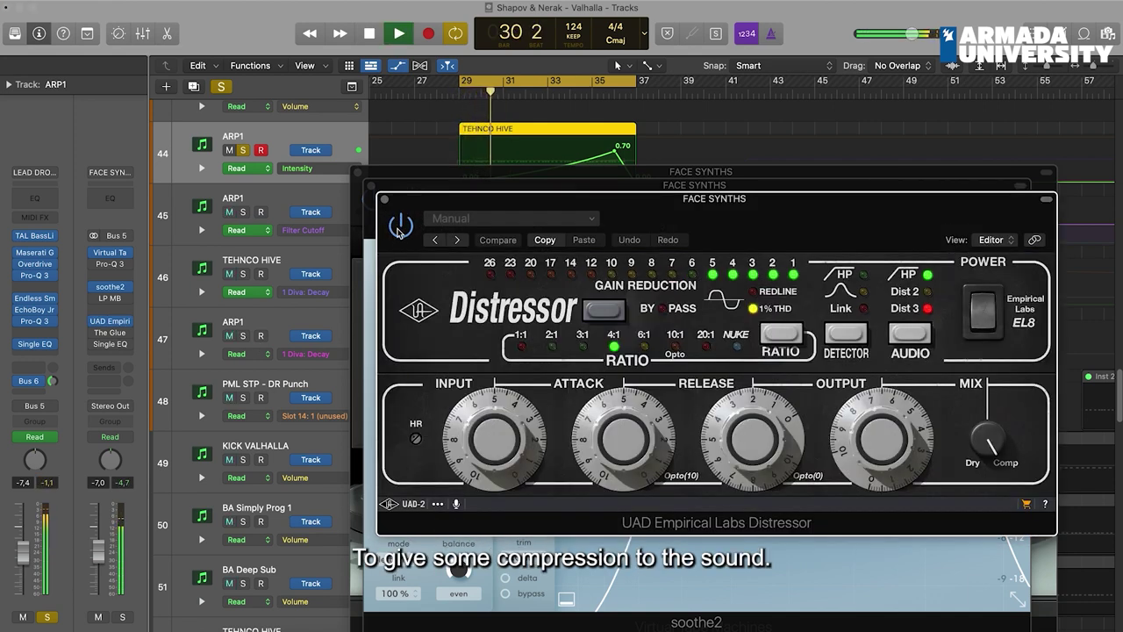
pyautogui.click(97, 335)
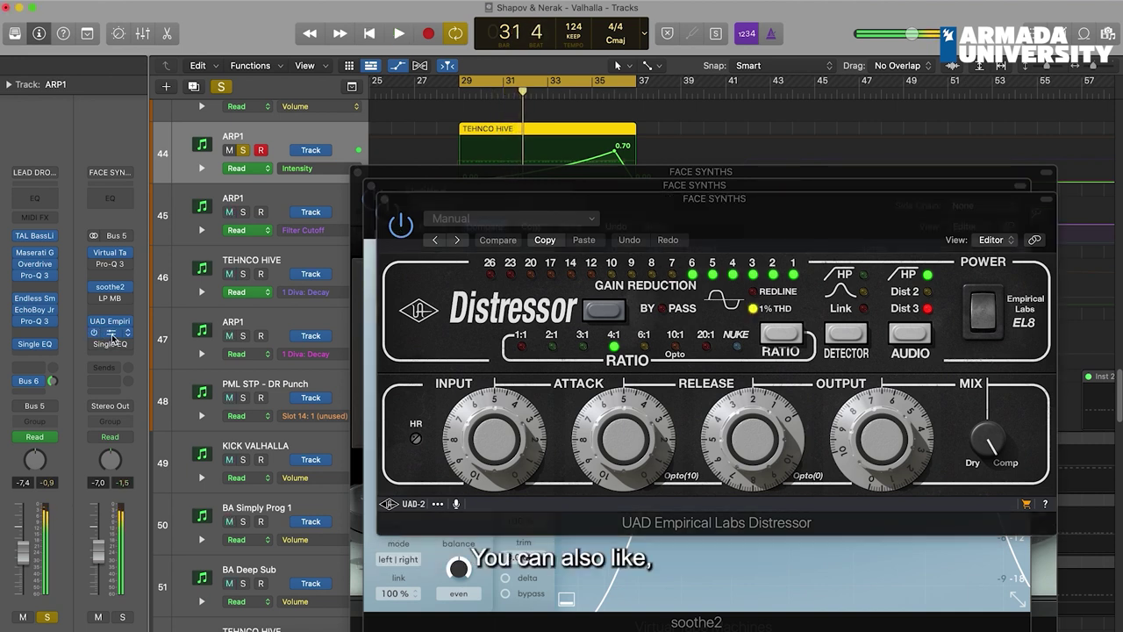
pyautogui.click(112, 337)
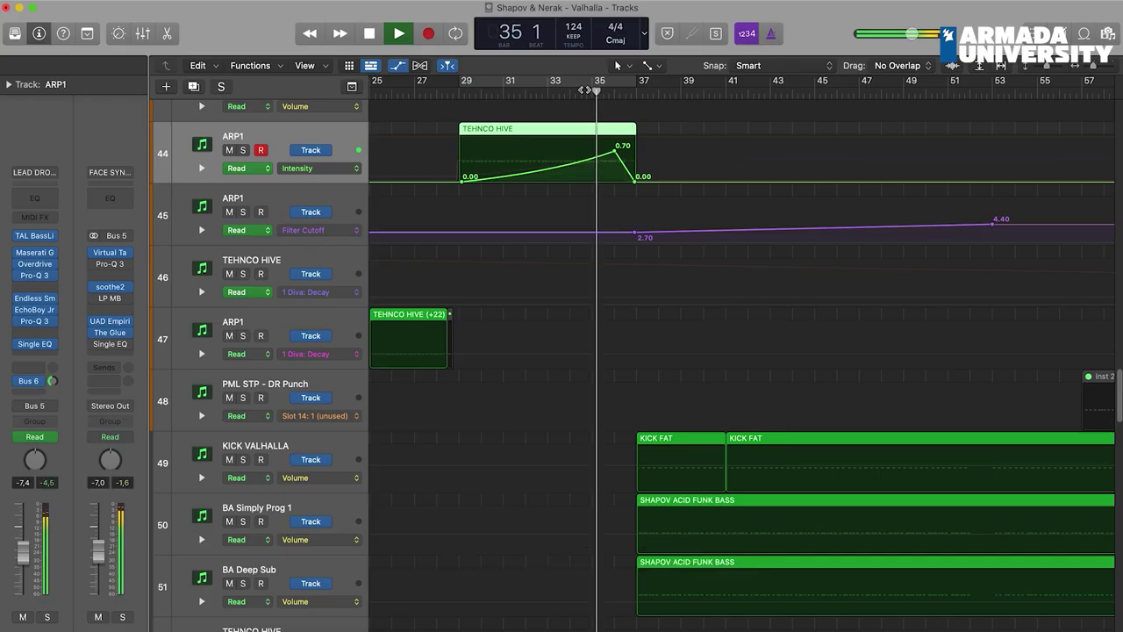
# - Set the cycle range to bars 37 through 43 and hide the track automation
pyautogui.moveTo(517, 85); pyautogui.dragTo(645, 98)
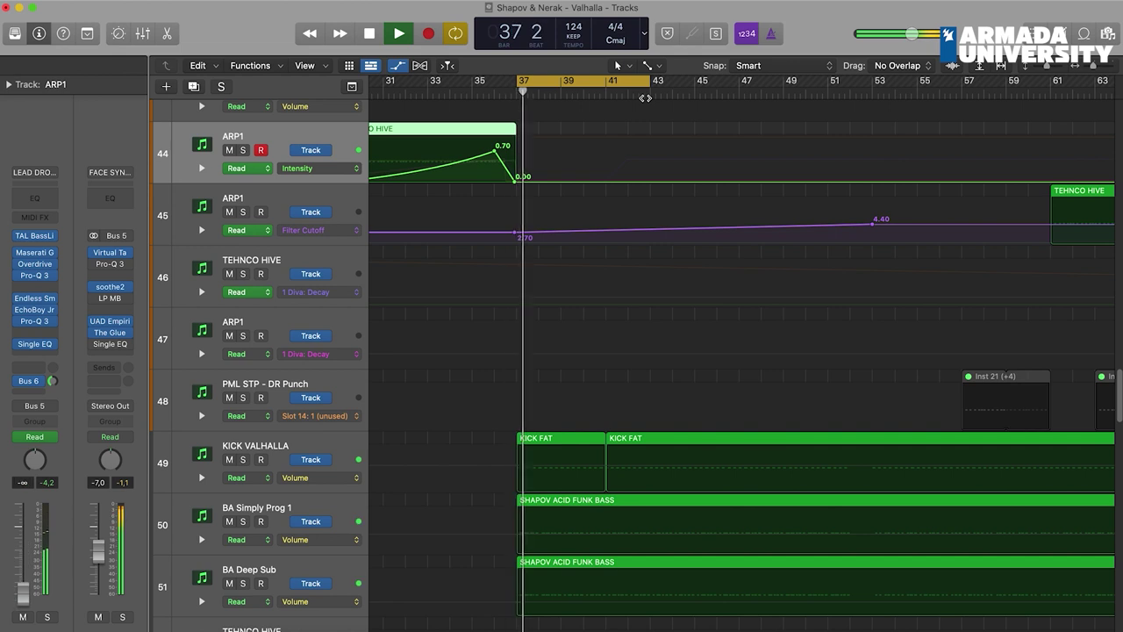
pyautogui.press('a')
pyautogui.scroll(5, 601, 251)
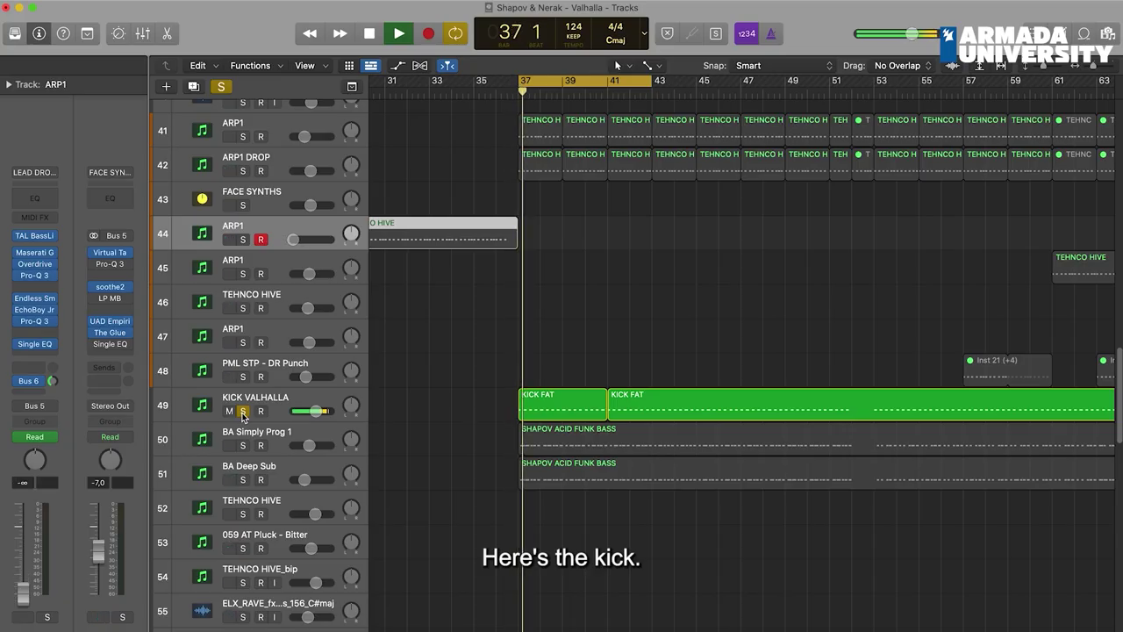
# - Select the KICK VALHALLA track, view its Kick 2 instrument, close the window and stop playback
pyautogui.click(263, 405)
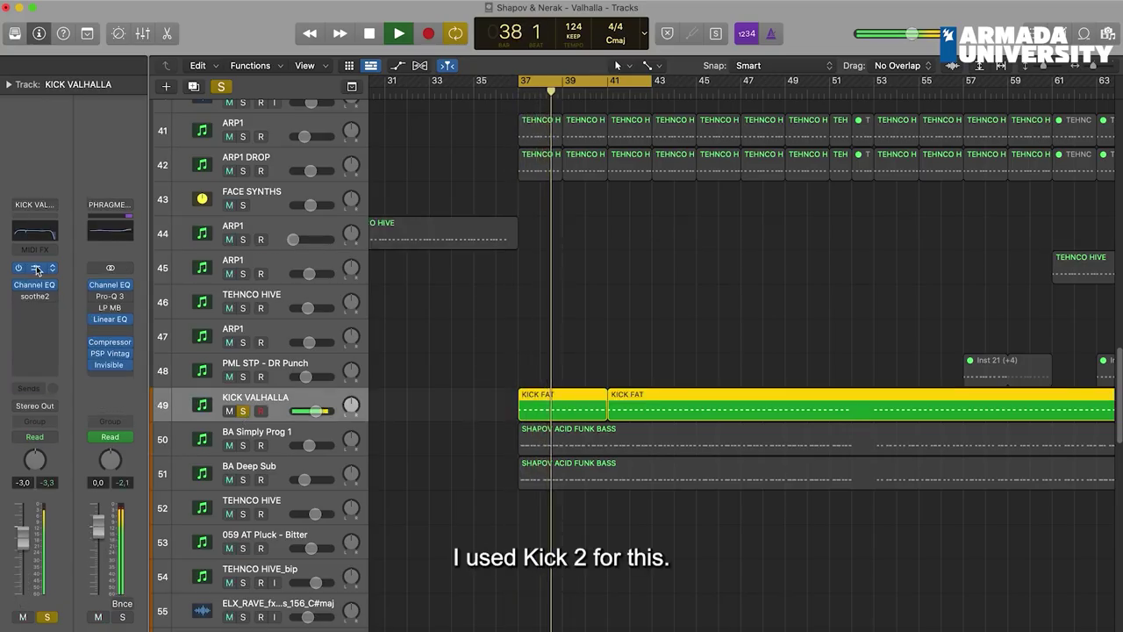
pyautogui.click(36, 268)
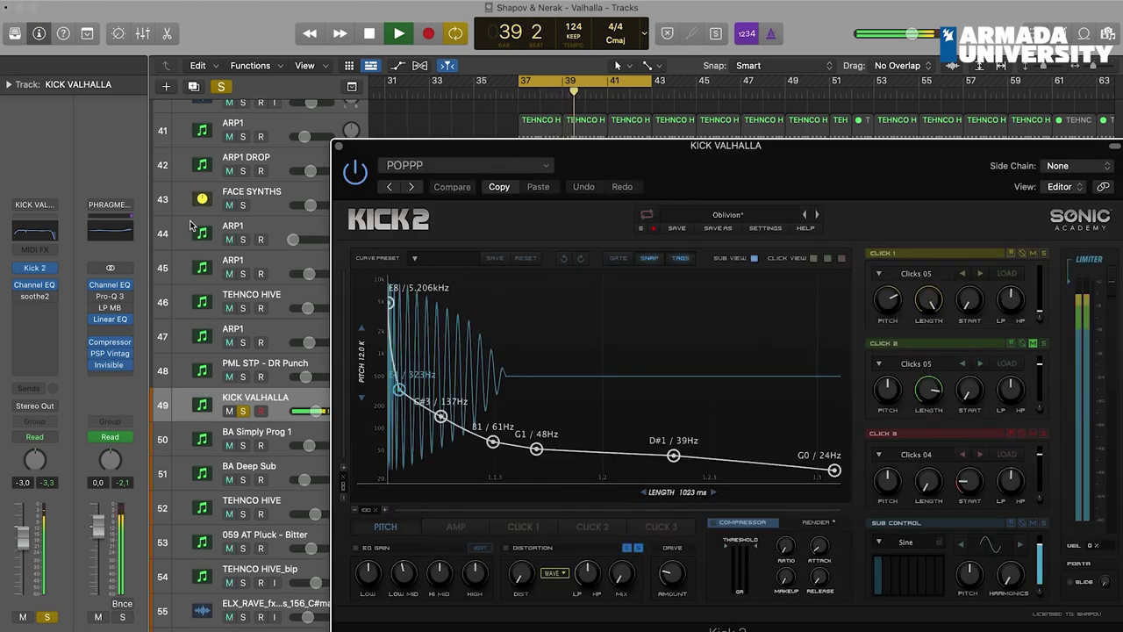
pyautogui.click(340, 147)
pyautogui.press('space')
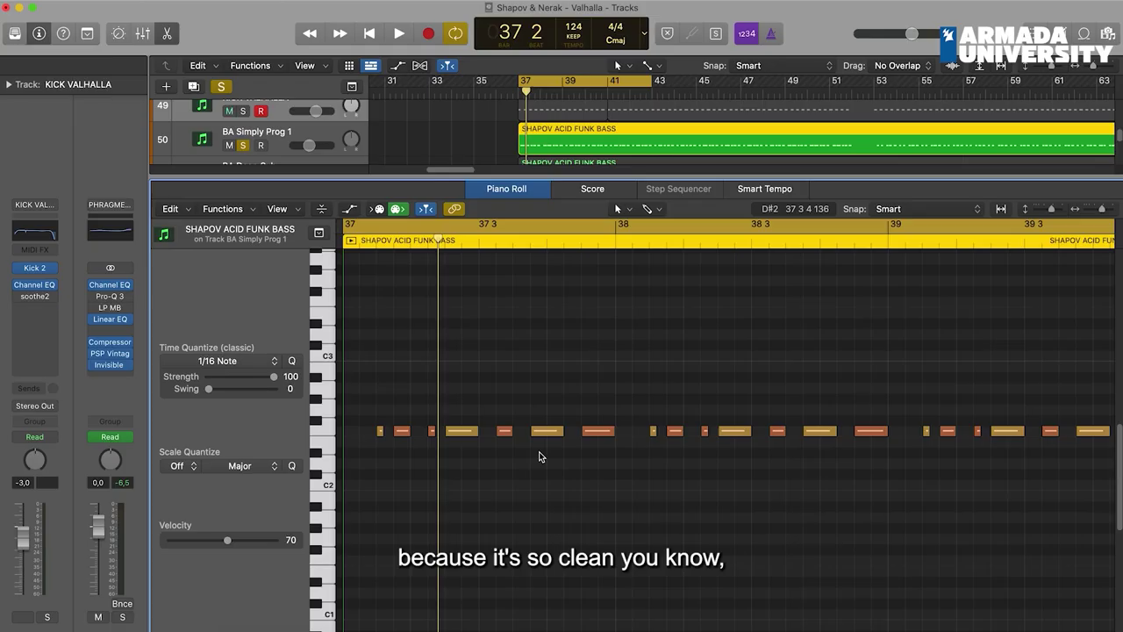
# - Mute the KICK VALHALLA track and audition the bassline with the cycle range shortened to bars 37 through 41
pyautogui.hotkey('ctrl', 'm')
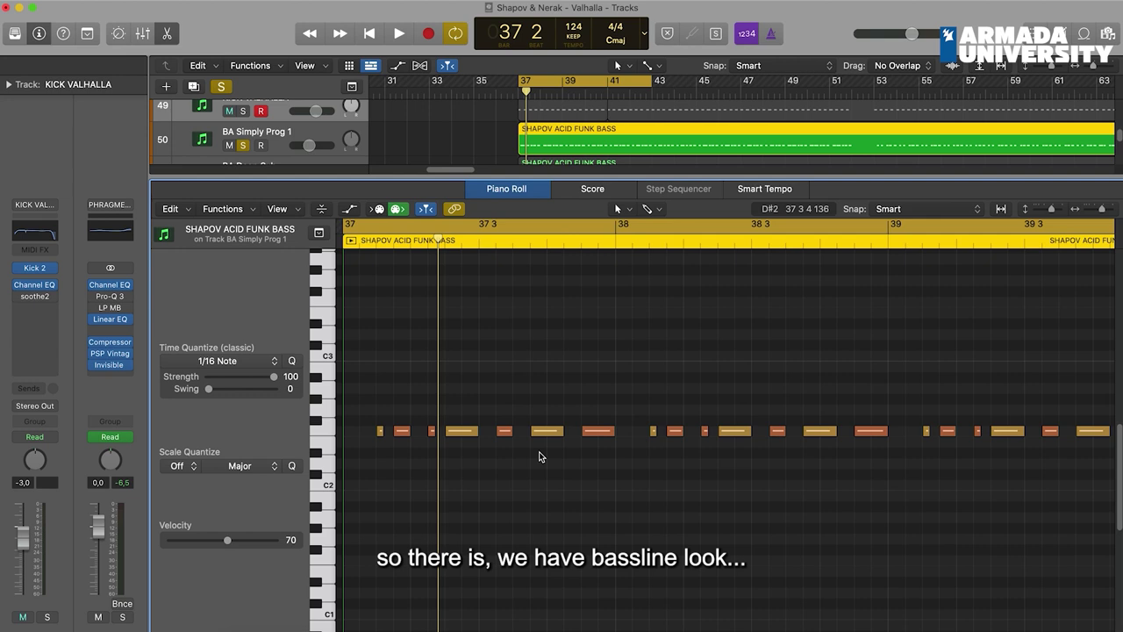
pyautogui.press('space')
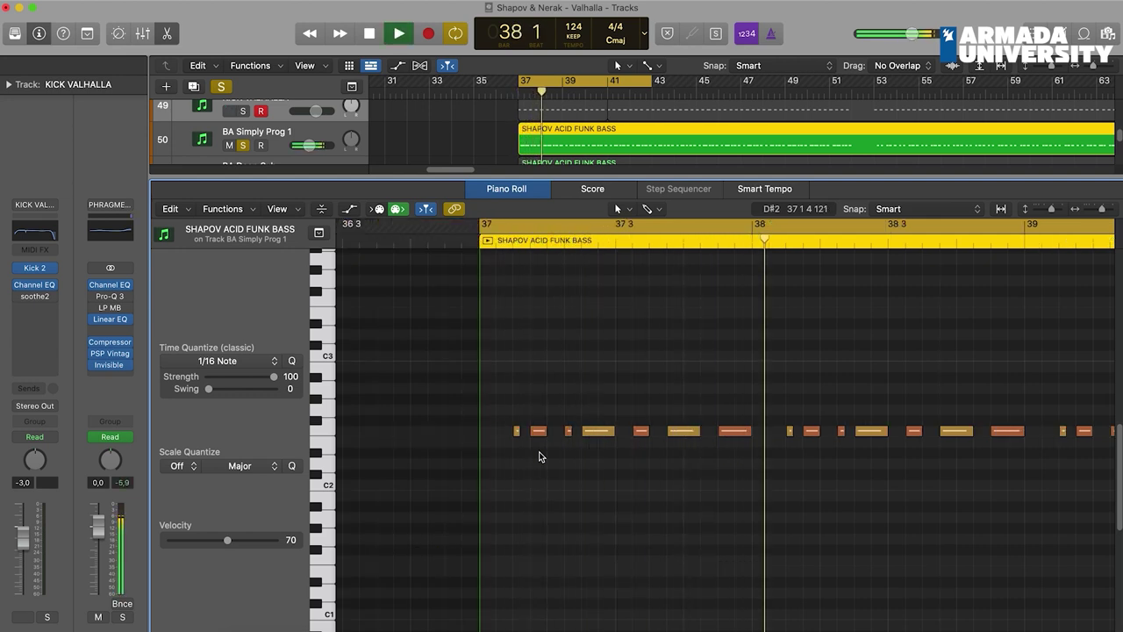
pyautogui.moveTo(650, 81); pyautogui.dragTo(607, 94)
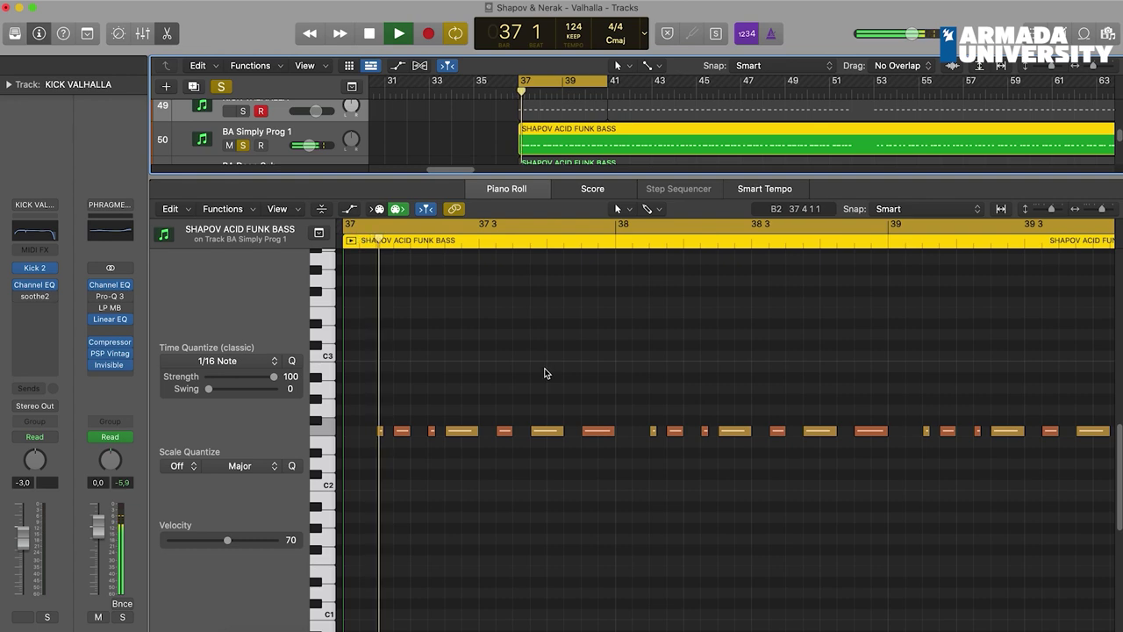
pyautogui.press('space')
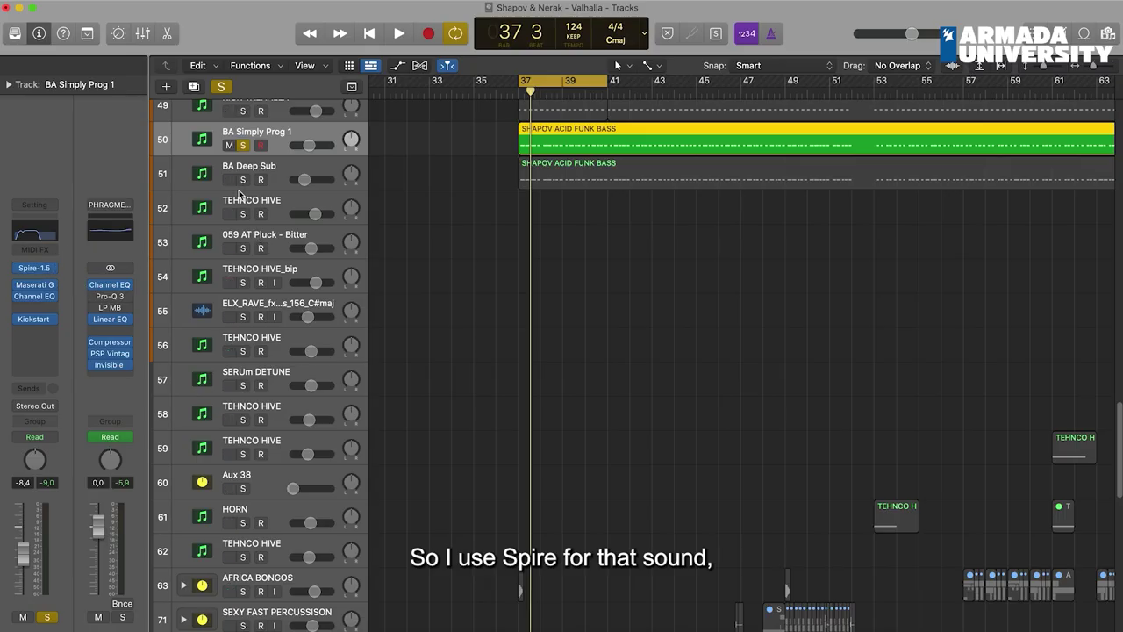
# - View the Kickstart 2 plug-in on BA Simply Prog 1 and its side-chain source options, and close it without changes
pyautogui.click(37, 321)
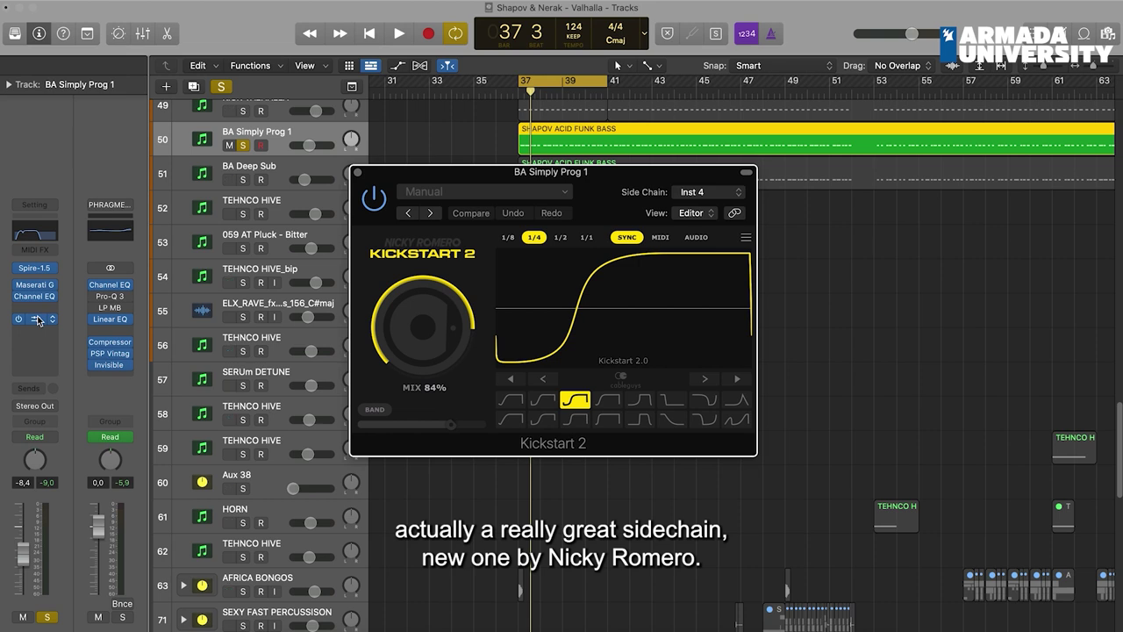
pyautogui.click(706, 192)
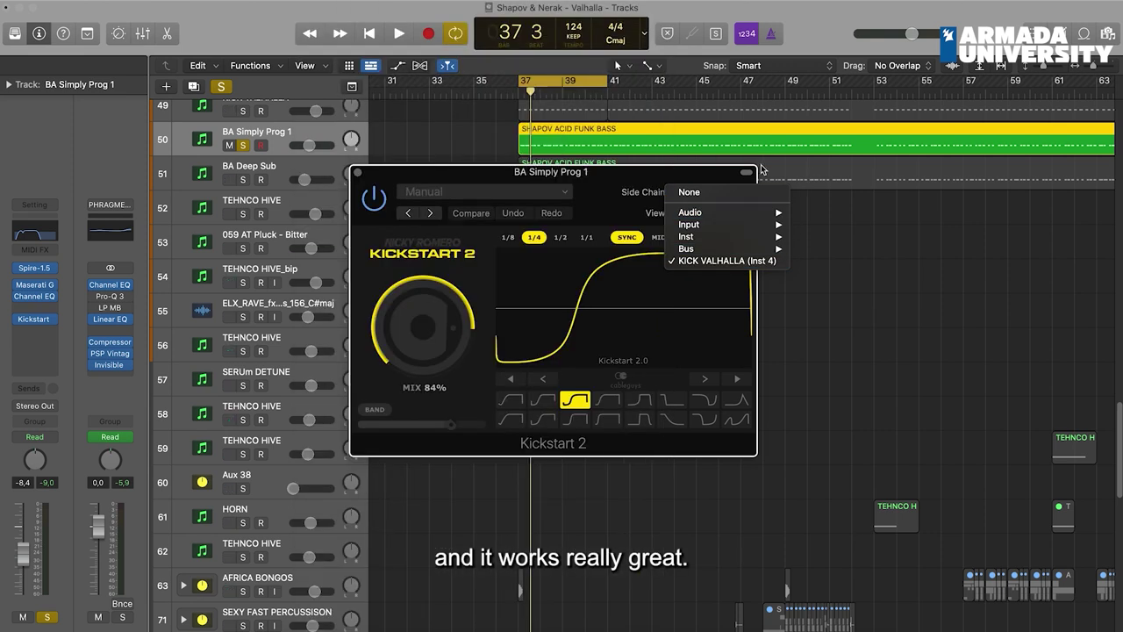
pyautogui.click(677, 173)
pyautogui.click(357, 174)
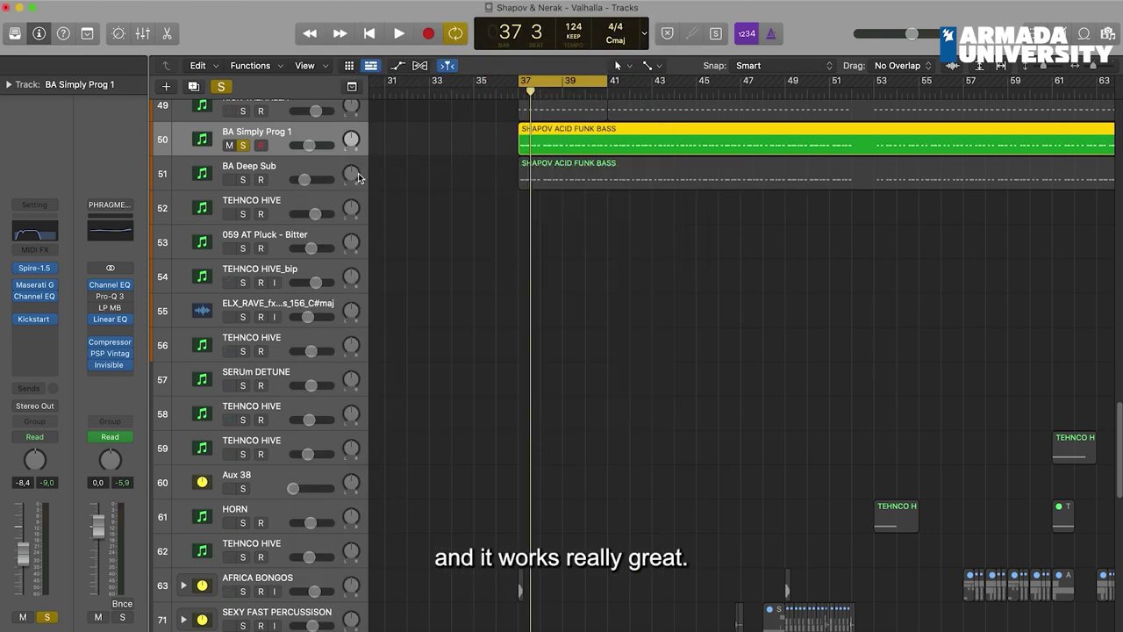
# - Solo BA Deep Sub on its own, audition it, and solo BA Simply Prog 1 again alongside it
pyautogui.click(243, 180)
pyautogui.click(212, 173)
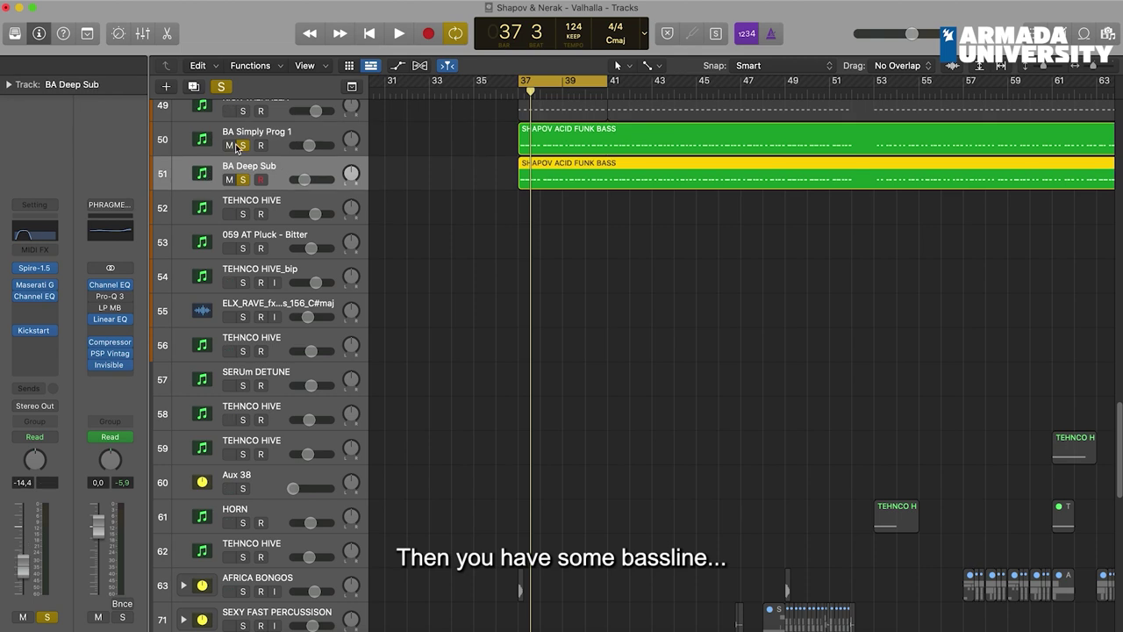
pyautogui.click(242, 145)
pyautogui.press('space')
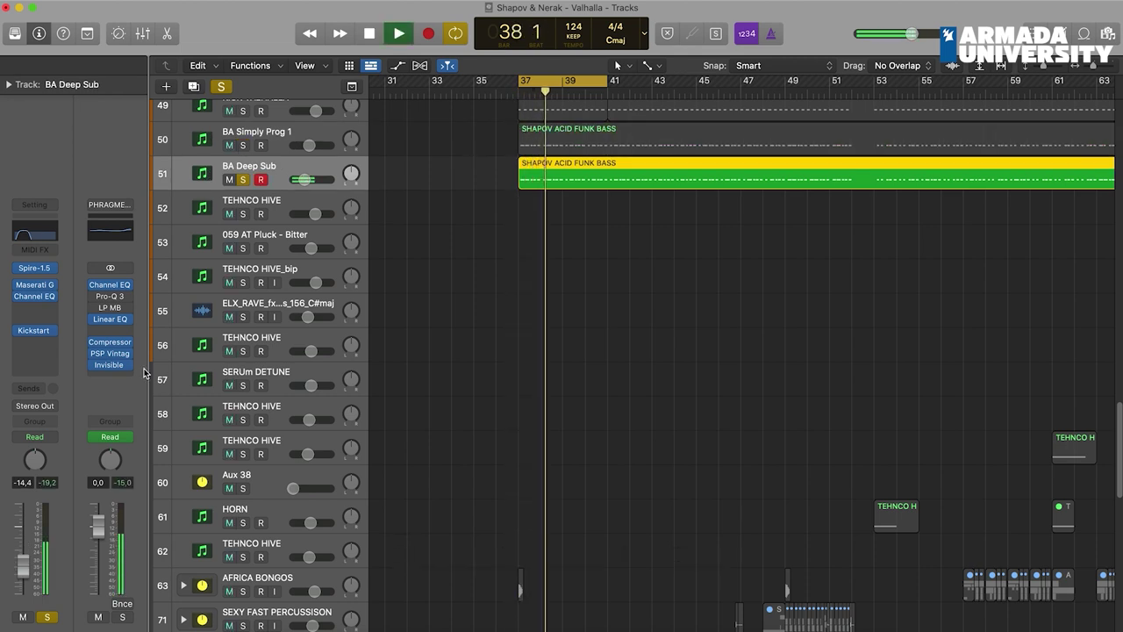
pyautogui.click(244, 146)
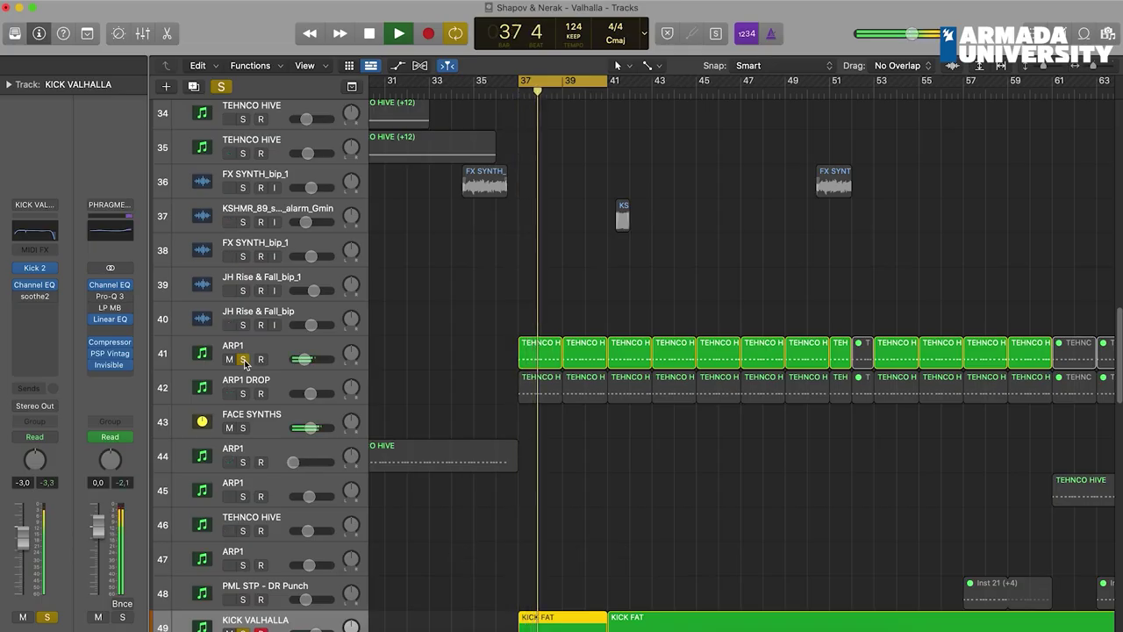
# - View the Diva instrument on the soloed ARP1 track and audition ARP1 together with the ARP1 DROP lead
pyautogui.press('space')
pyautogui.click(197, 363)
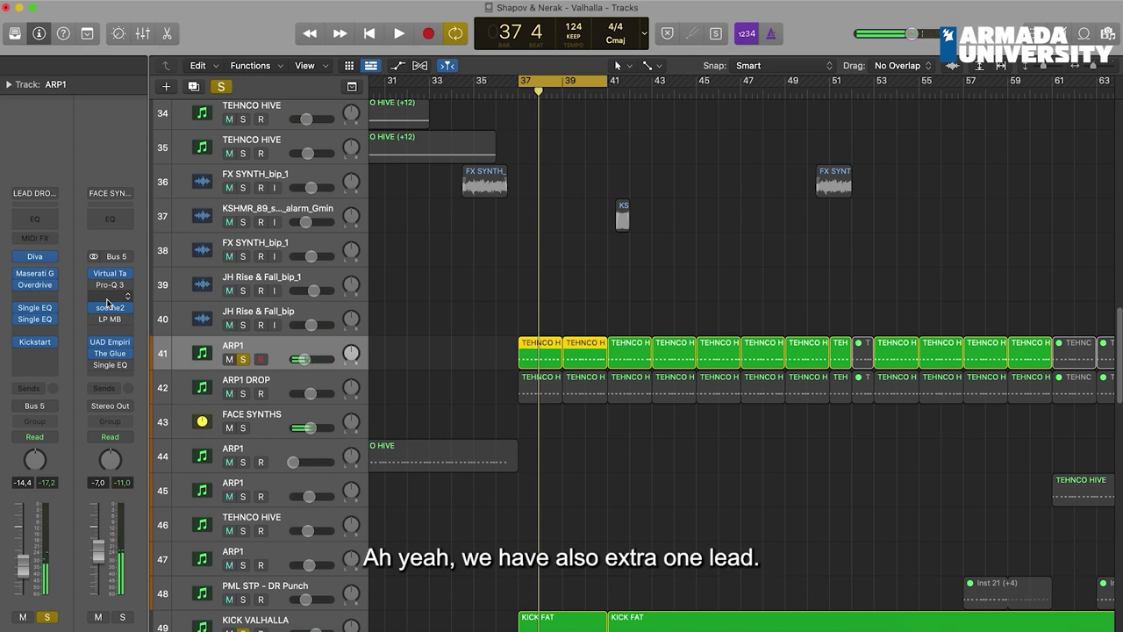
pyautogui.click(37, 257)
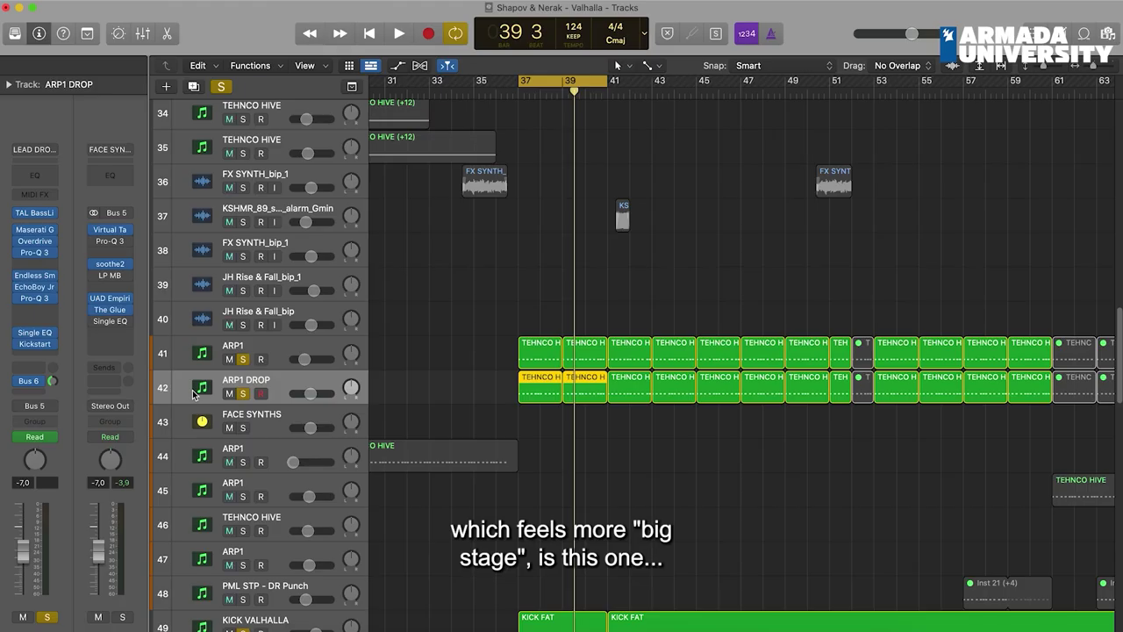
pyautogui.press('space')
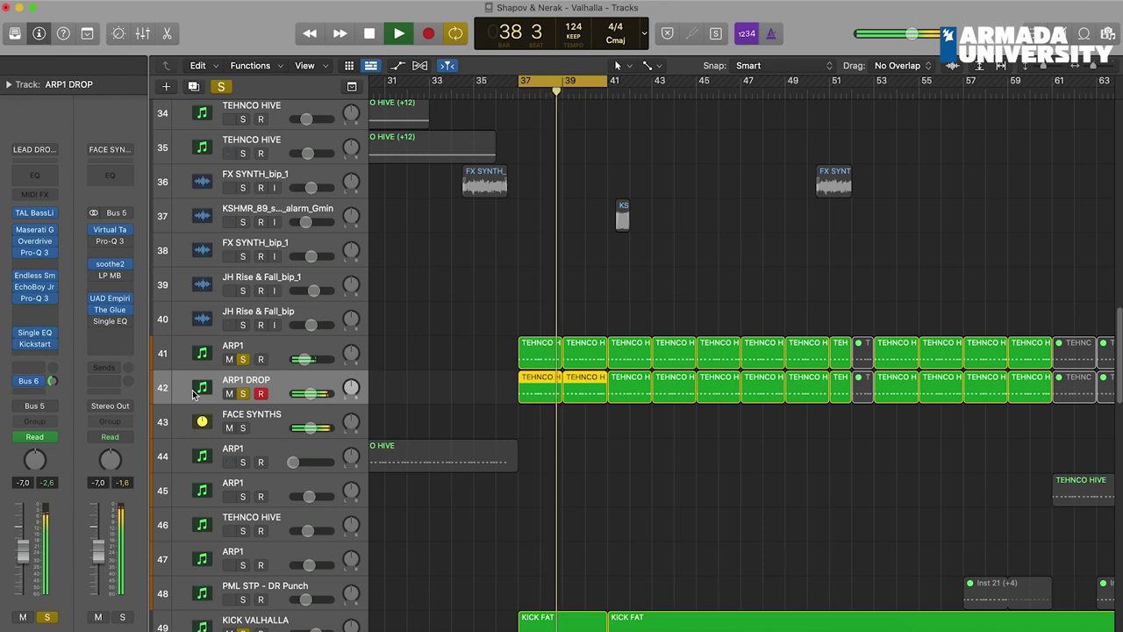
# - Clear all solos and look through the FX and percussion tracks around the drop during full-mix playback
pyautogui.scroll(-20, 541, 329)
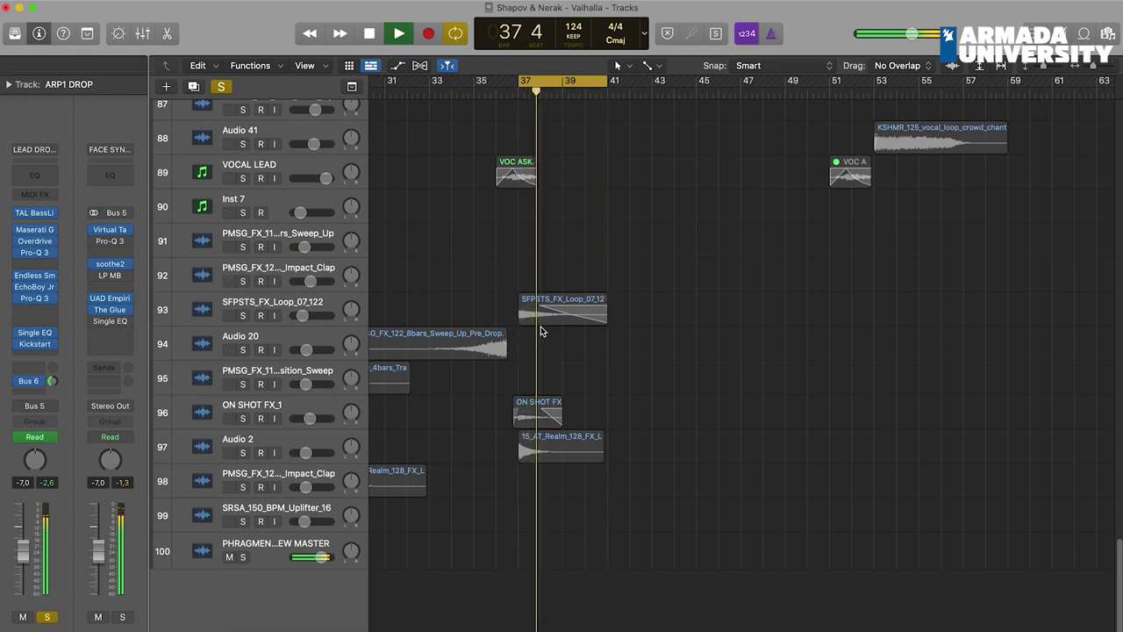
pyautogui.press('space')
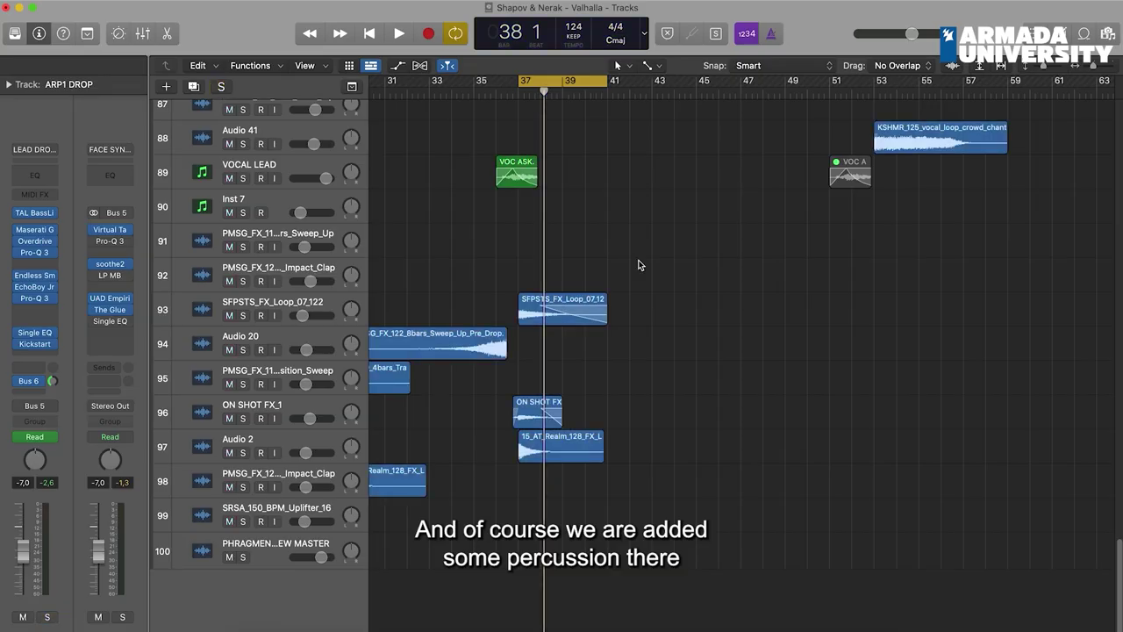
pyautogui.scroll(10, 638, 264)
pyautogui.scroll(10, 637, 261)
pyautogui.scroll(-10, 637, 260)
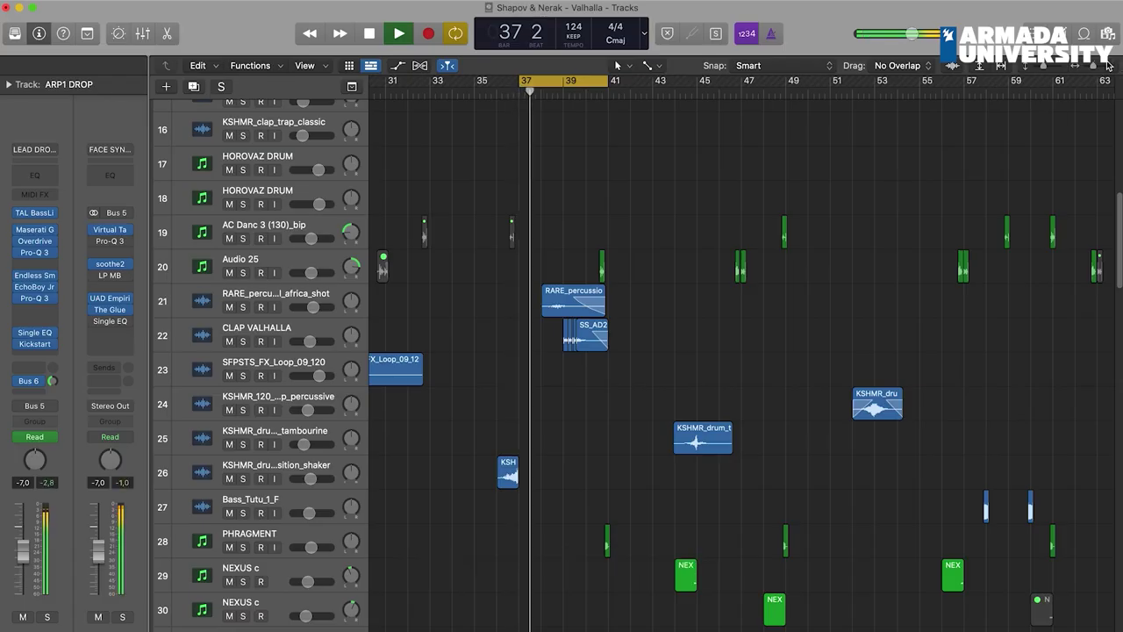
# - Extend the cycle range to bars 37 through 45 while the drop plays
pyautogui.click(1107, 66)
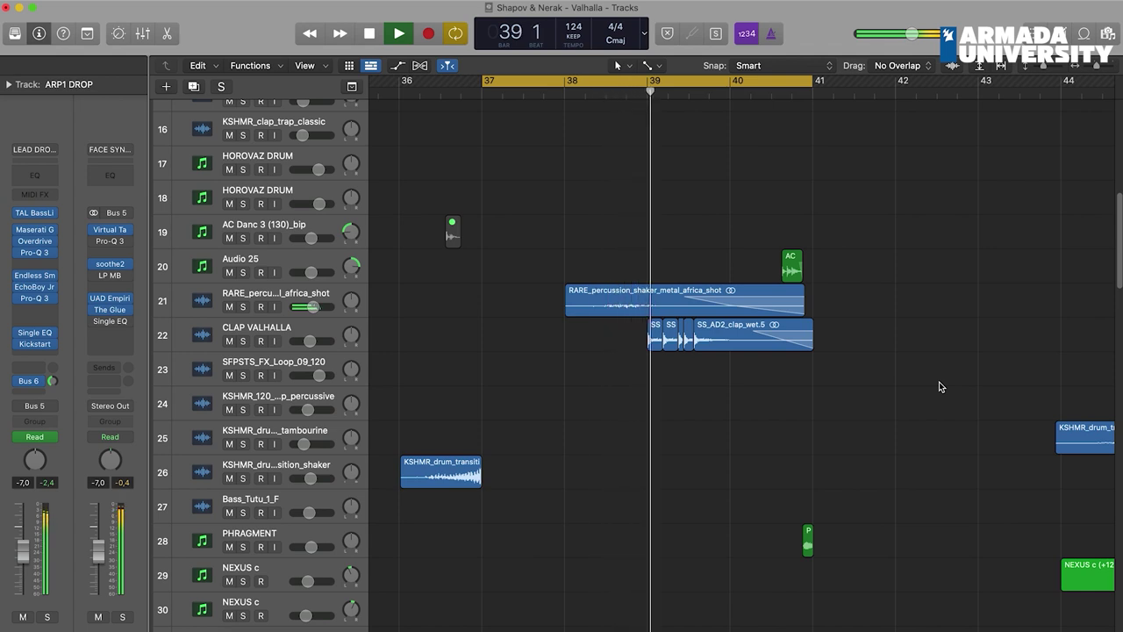
pyautogui.moveTo(812, 80); pyautogui.dragTo(1059, 130)
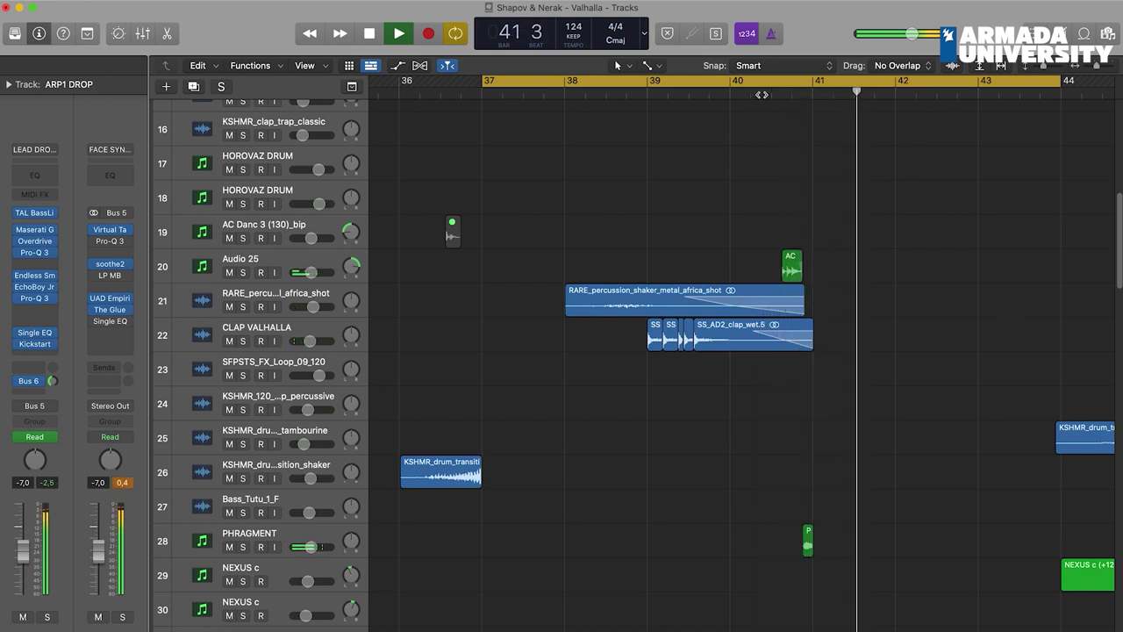
pyautogui.scroll(-10, 867, 371)
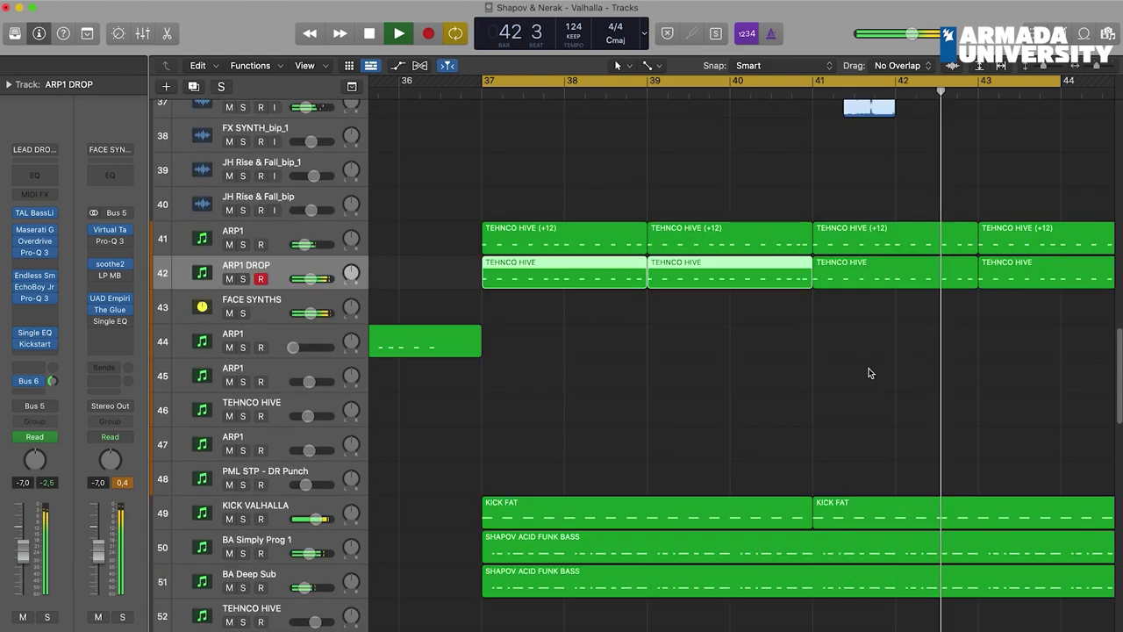
pyautogui.moveTo(1059, 88); pyautogui.dragTo(990, 98)
# - Play the full looped drop and look over its percussion, synth and FX tracks before stopping playback
pyautogui.scroll(13, 982, 227)
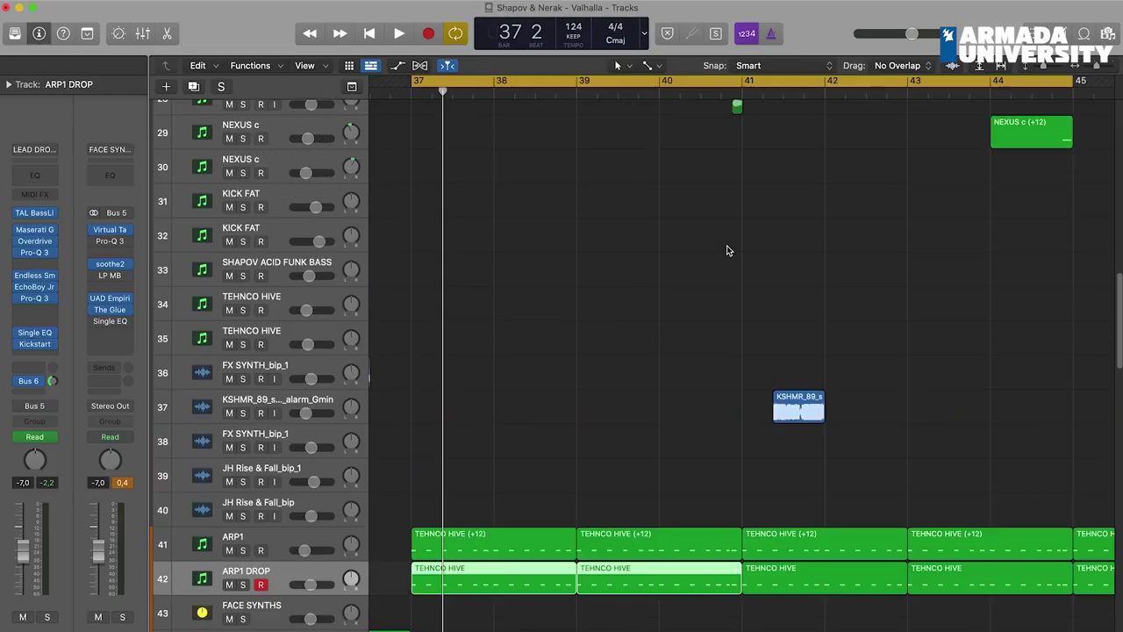
pyautogui.scroll(15, 726, 250)
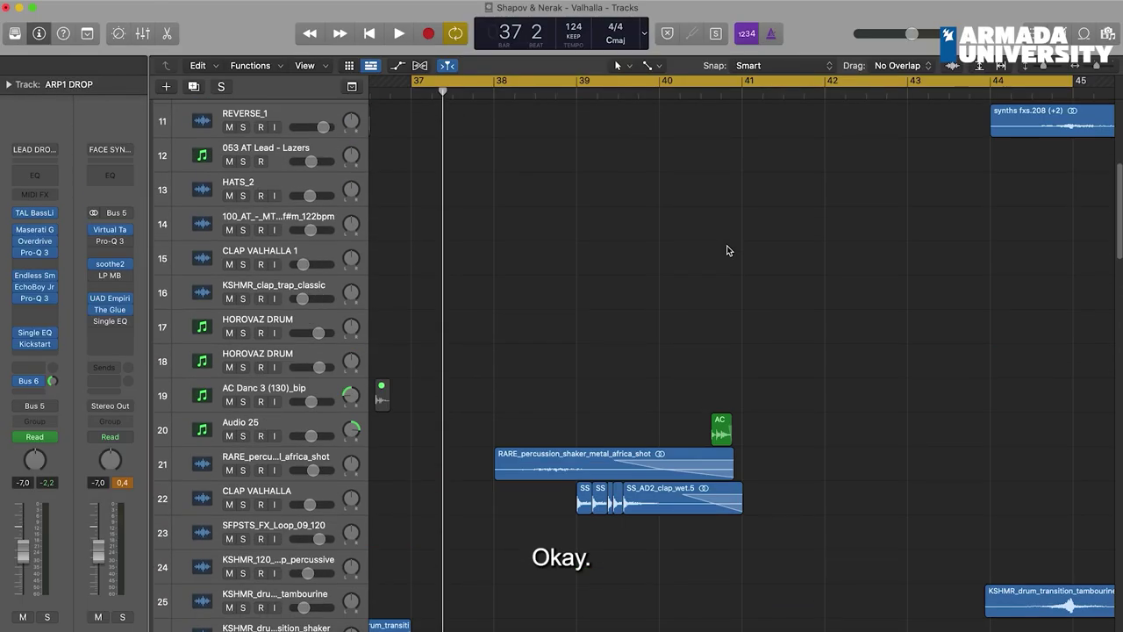
pyautogui.press('space')
pyautogui.scroll(-20, 726, 250)
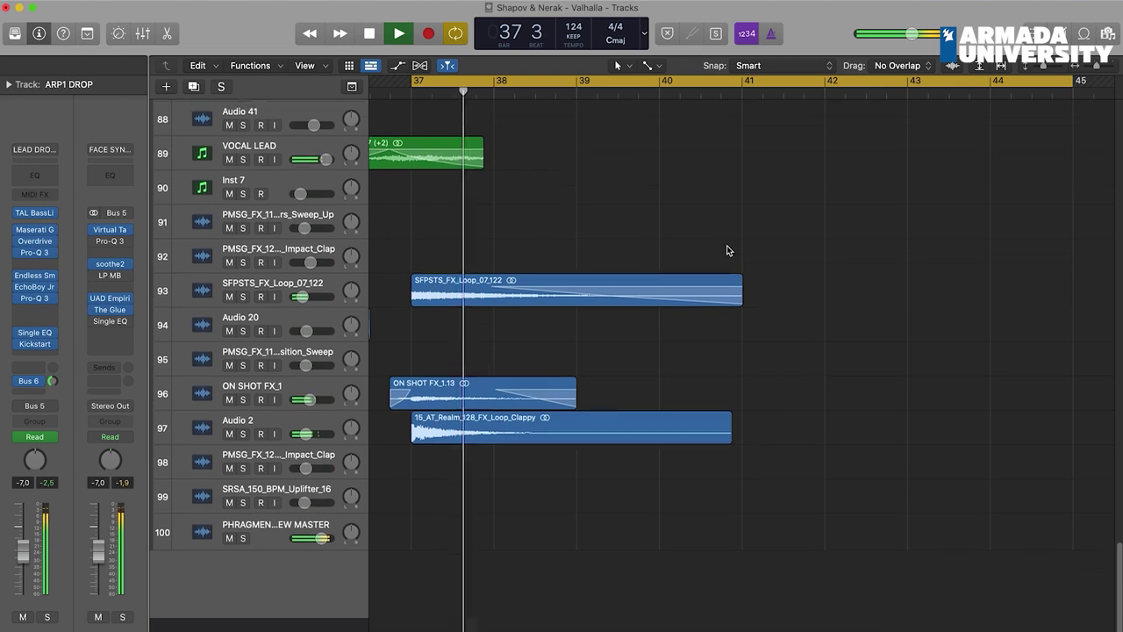
pyautogui.scroll(20, 727, 250)
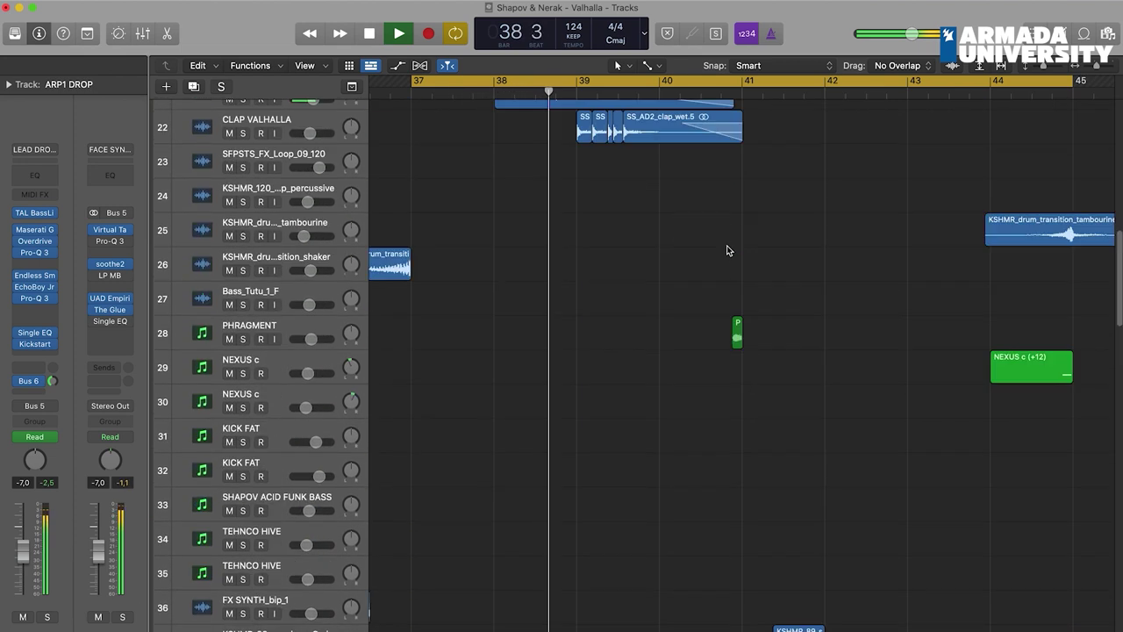
pyautogui.scroll(5, 727, 250)
pyautogui.press('space')
# - Solo the RARE percussion shaker, CLAP VALHALLA and Audio 25 tracks one after another and audition them
pyautogui.click(243, 403)
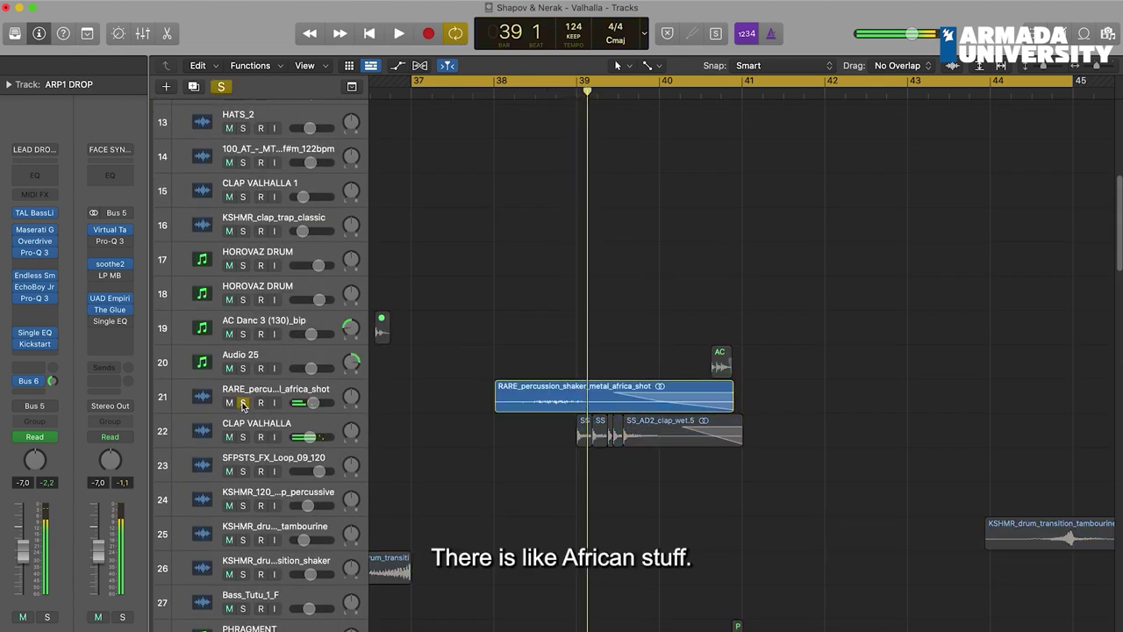
pyautogui.click(181, 390)
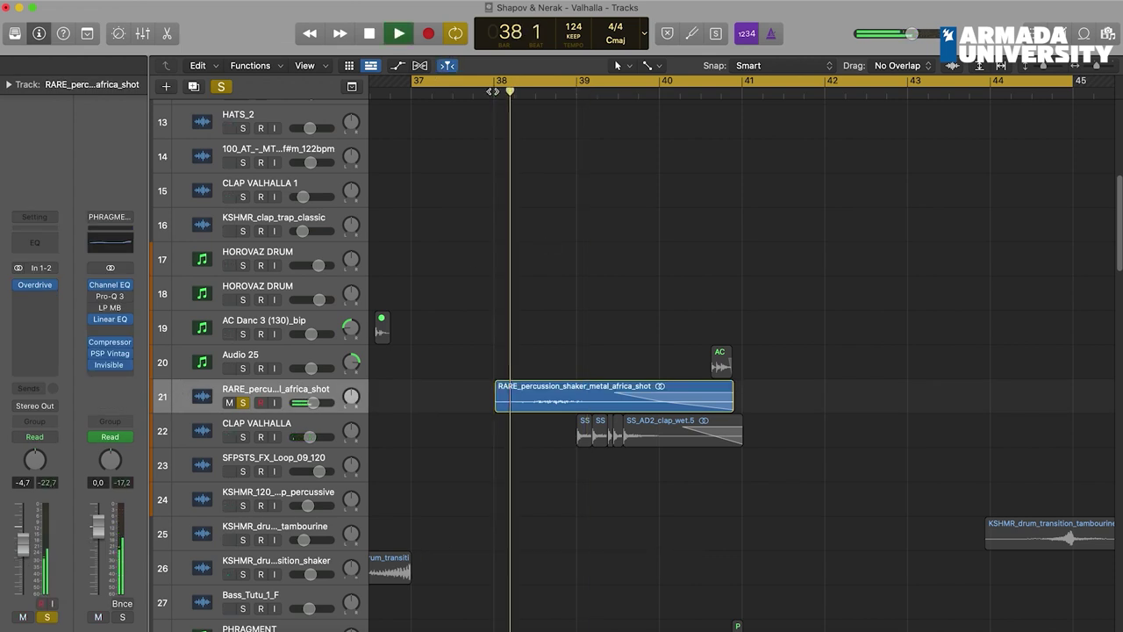
pyautogui.press('space')
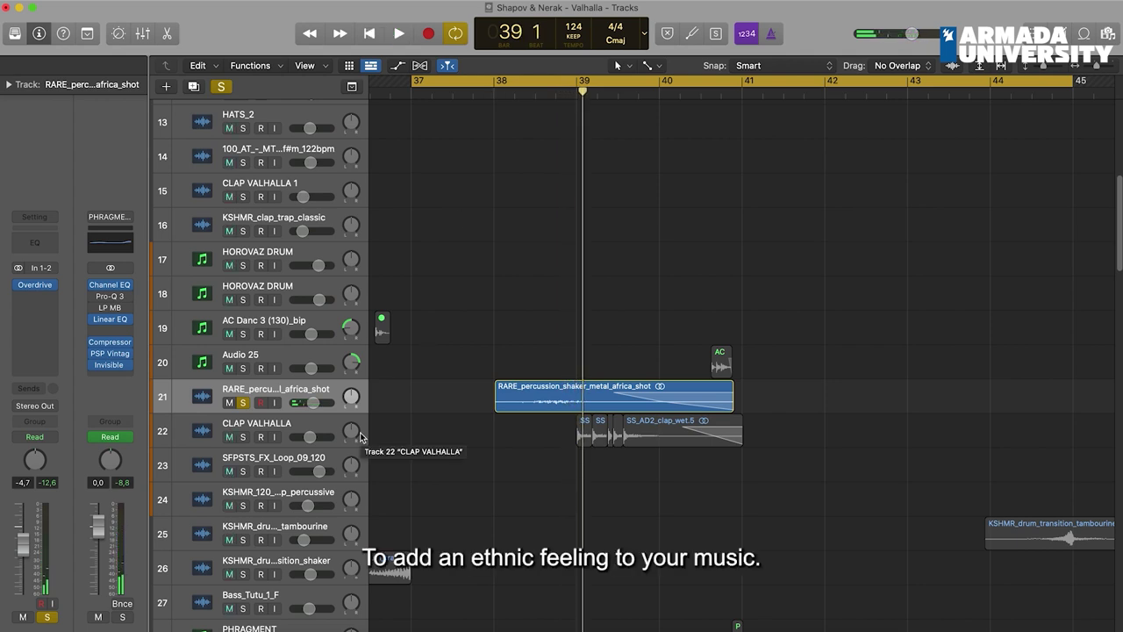
pyautogui.click(240, 444)
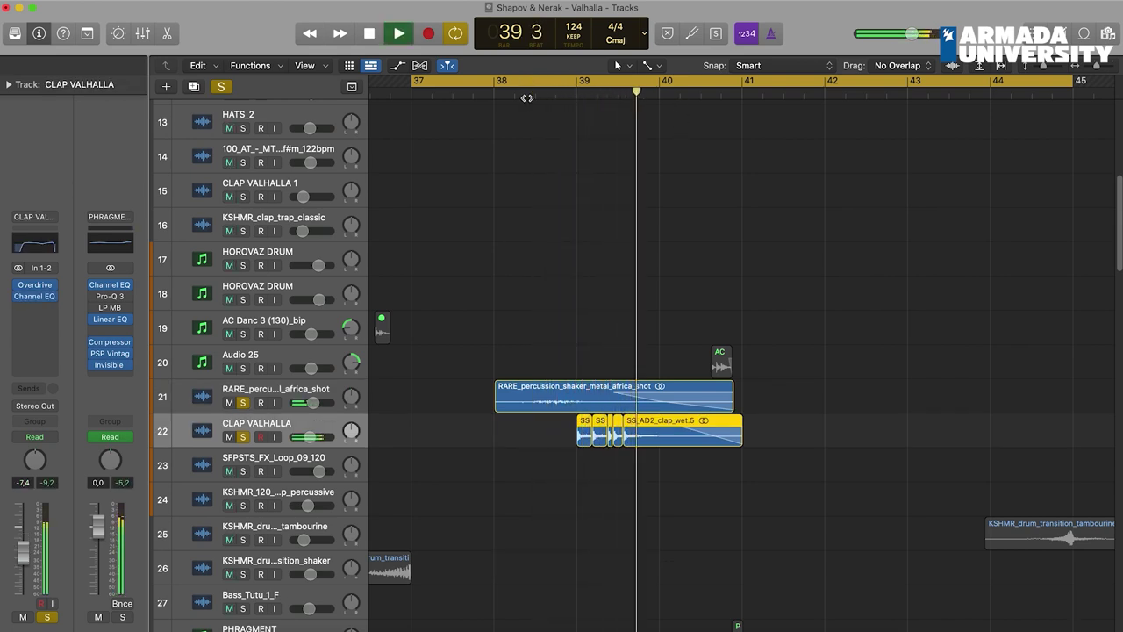
pyautogui.click(242, 368)
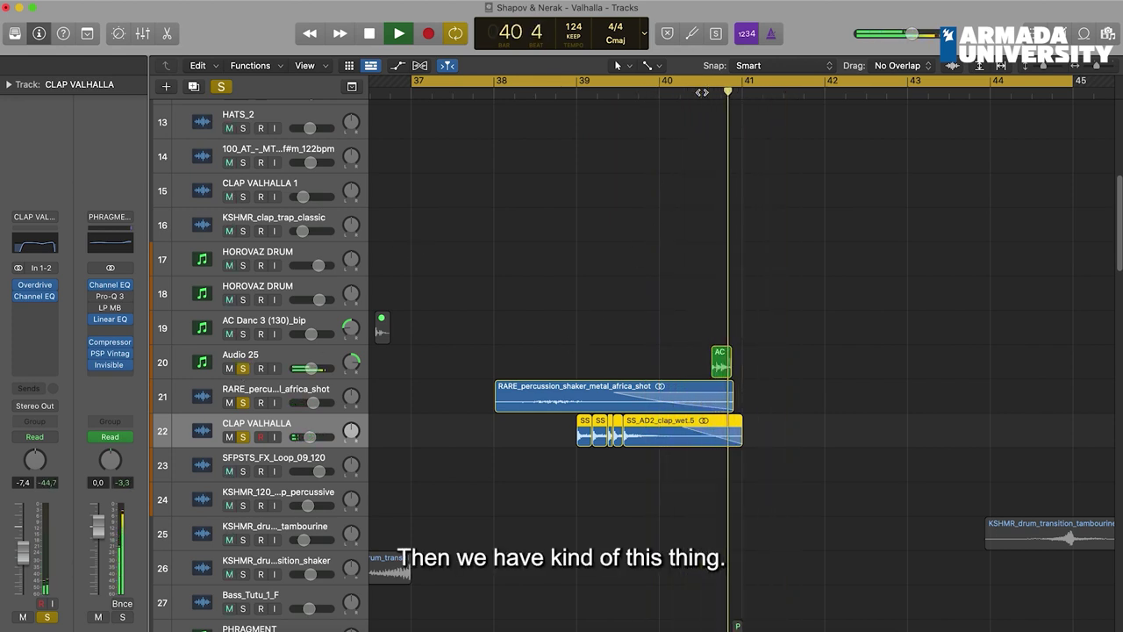
# - Audition the soloed KSHMR_89 alarm loop and view the ValhallaDelay plug-in on its channel
pyautogui.press('space')
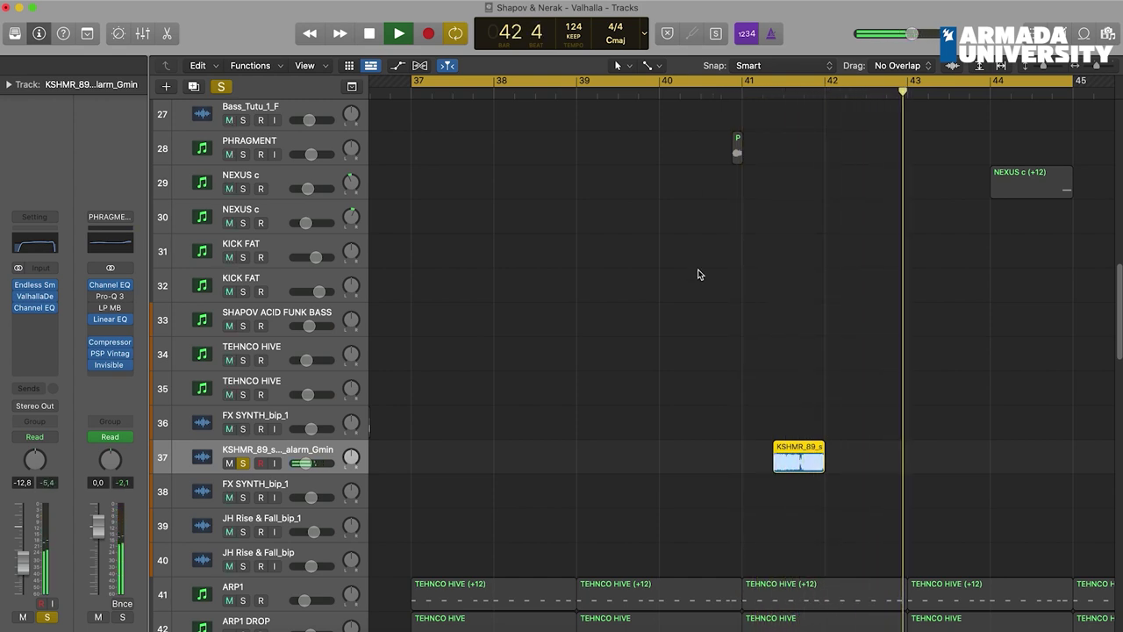
pyautogui.scroll(-5, 818, 409)
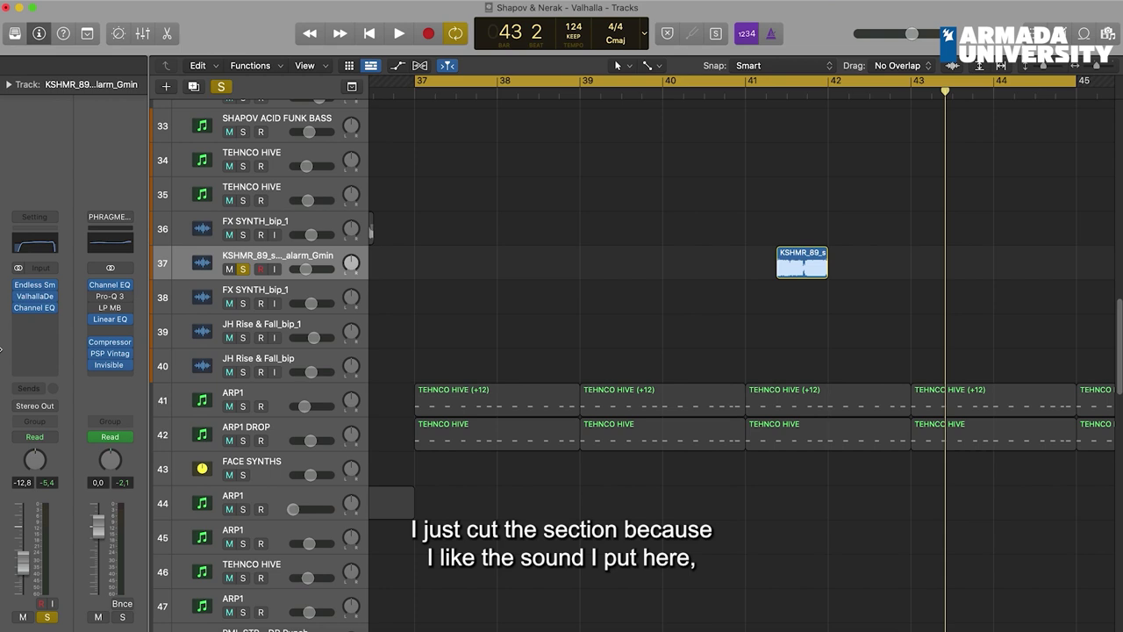
pyautogui.click(37, 298)
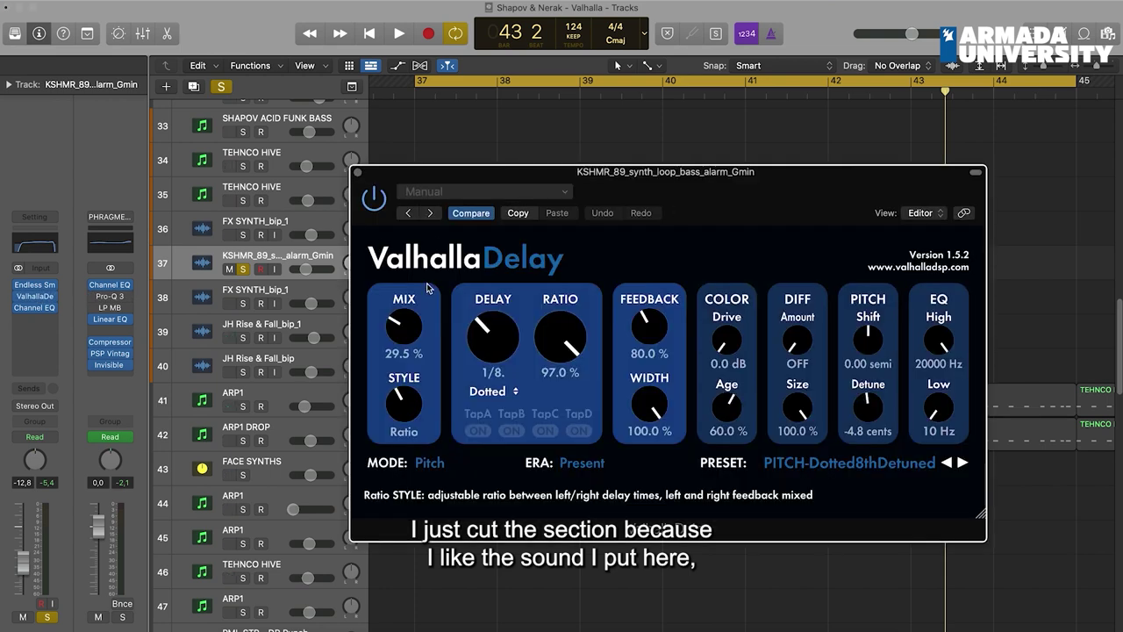
pyautogui.click(355, 173)
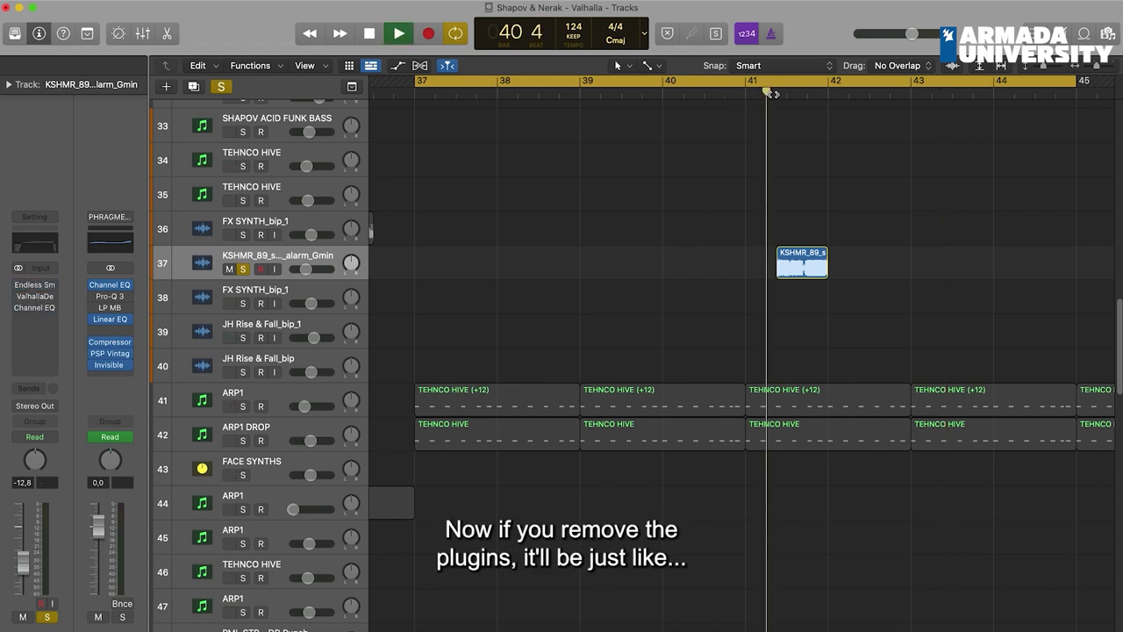
# - Audition the KSHMR_89 alarm loop with its inserts bypassed, and enable and view its Endless Smile plug-in
pyautogui.click(87, 162)
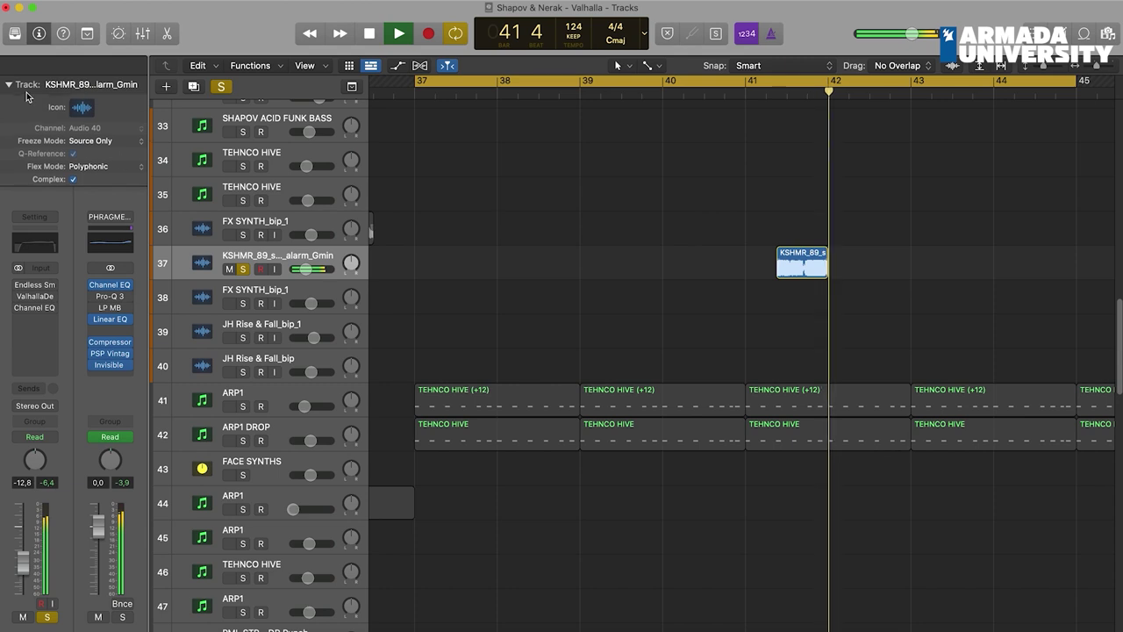
pyautogui.press('space')
pyautogui.click(9, 85)
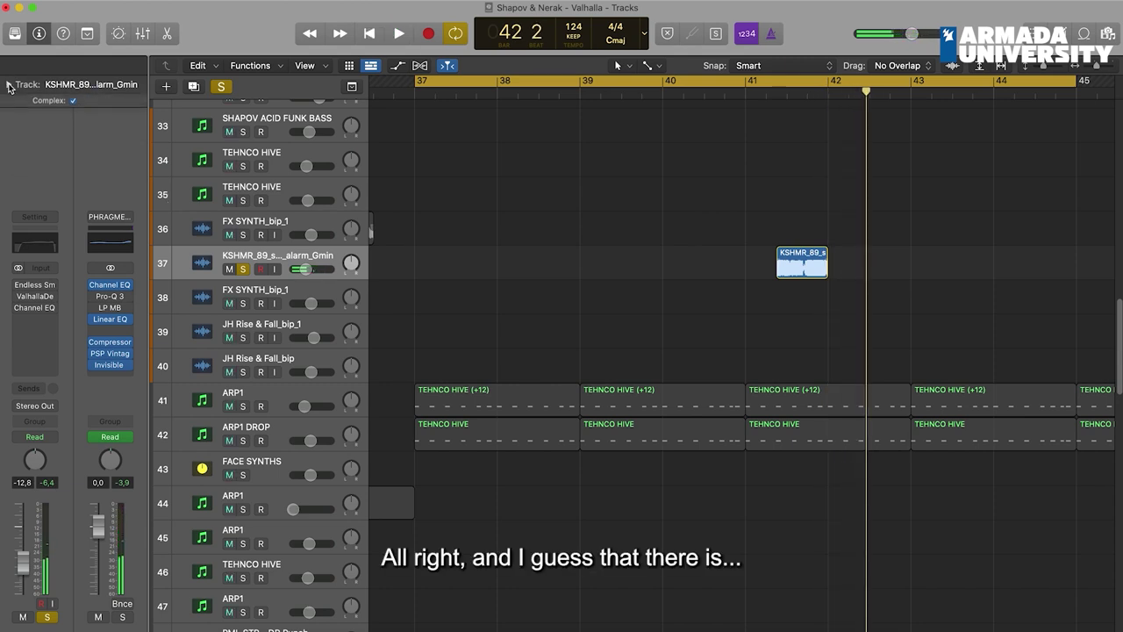
pyautogui.click(778, 255)
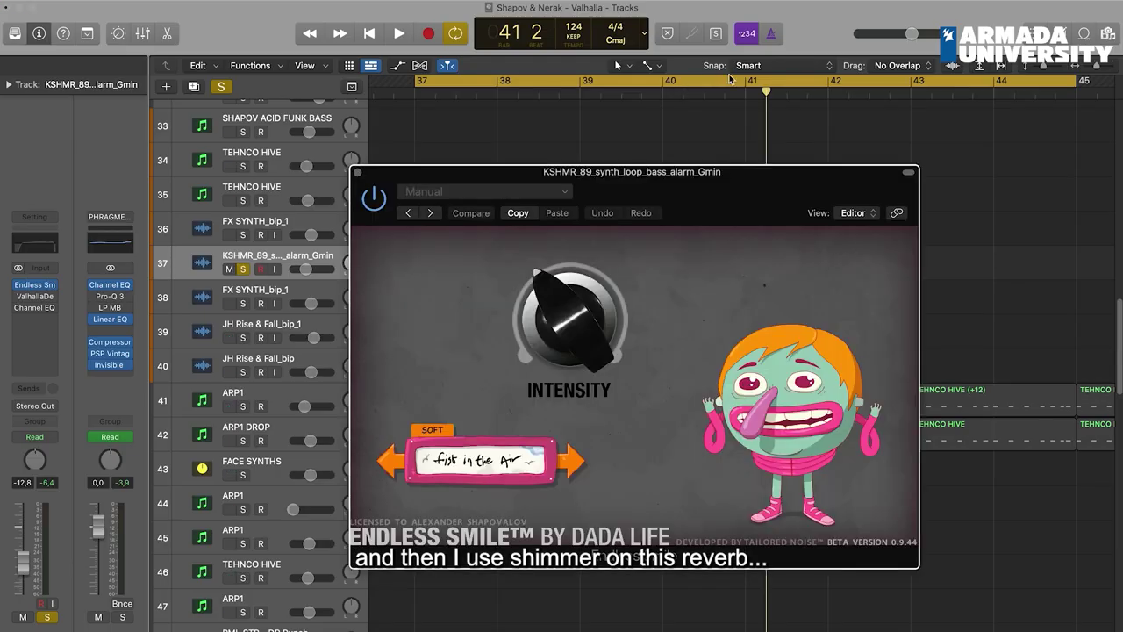
# - Audition the soloed KSHMR_89 alarm loop through Endless Smile from just after bar 41, and close the plug-in view
pyautogui.click(765, 91)
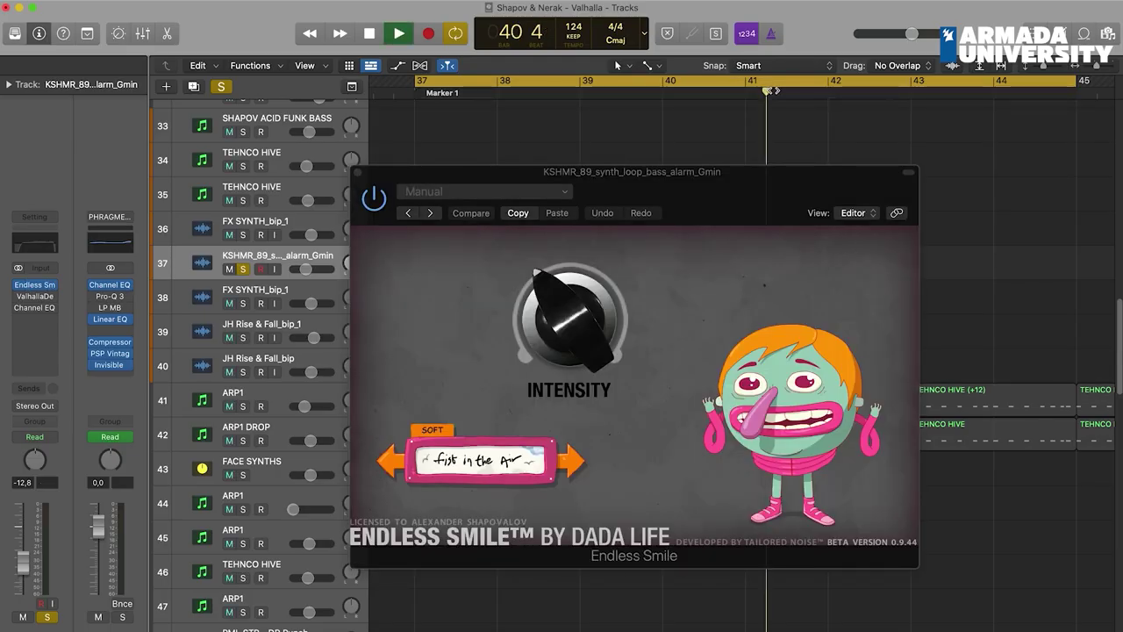
pyautogui.click(358, 174)
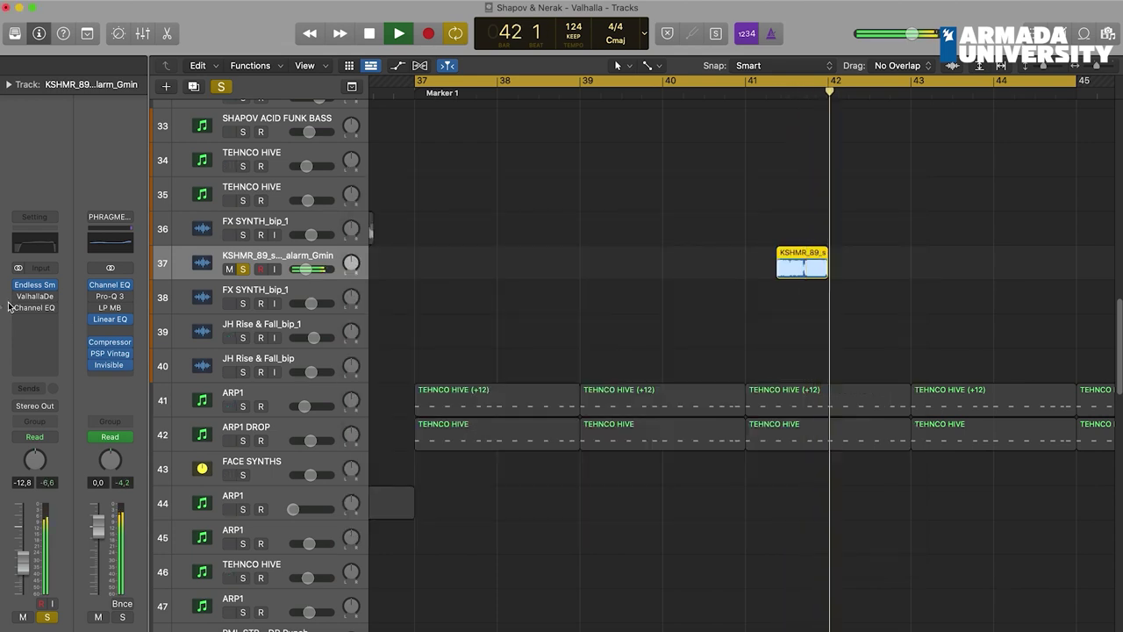
pyautogui.press('space')
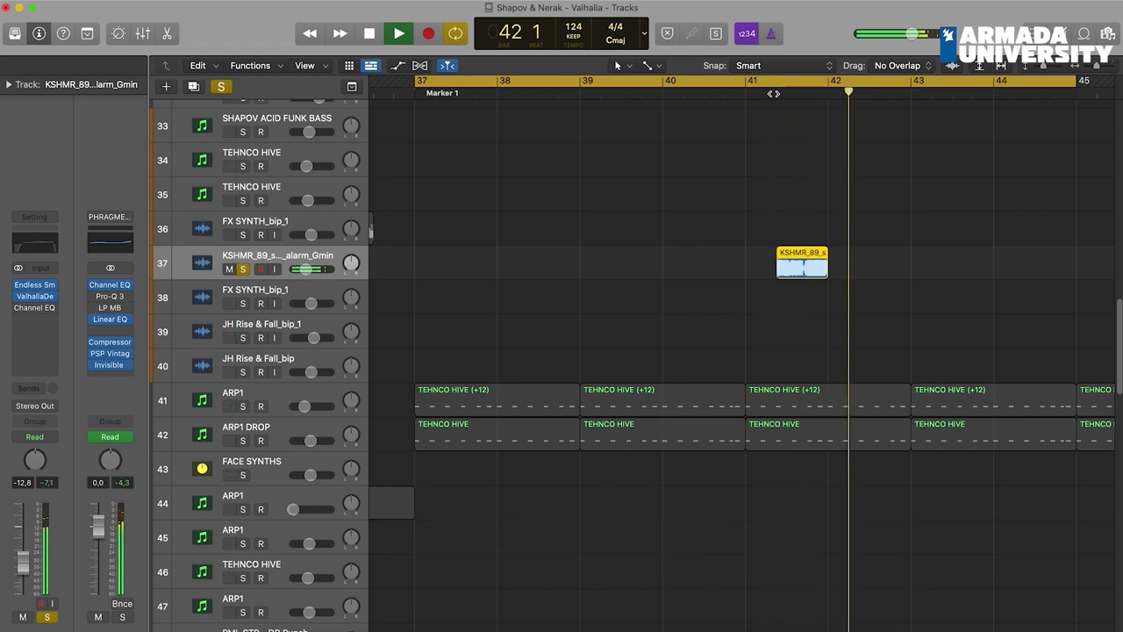
# - Audition the KSHMR_89 alarm loop with ValhallaDelay active, and enable and view its Channel EQ
pyautogui.press('space')
pyautogui.click(35, 309)
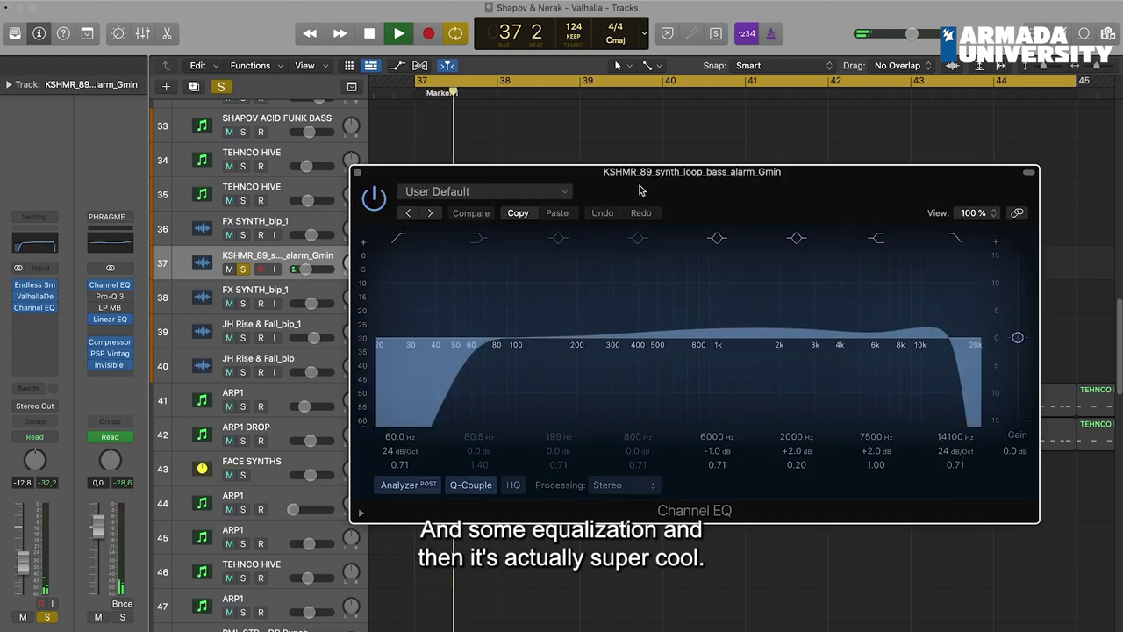
pyautogui.click(356, 175)
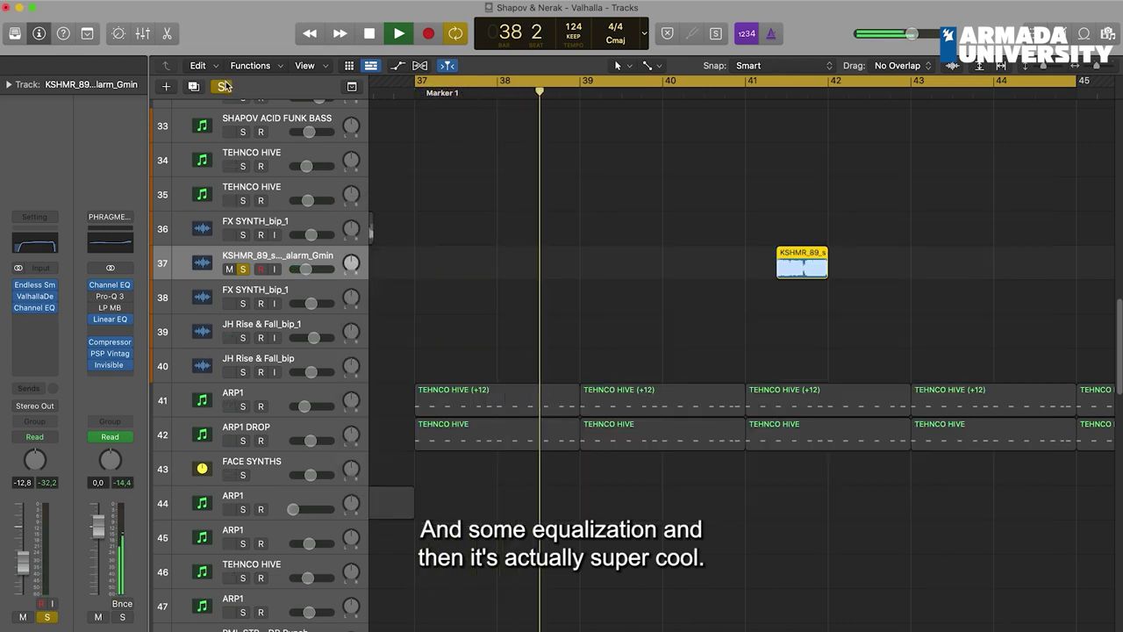
# - Clear all track solos during playback and look over the synth, kick and bass tracks of the full drop
pyautogui.scroll(-10, 742, 332)
pyautogui.scroll(20, 741, 332)
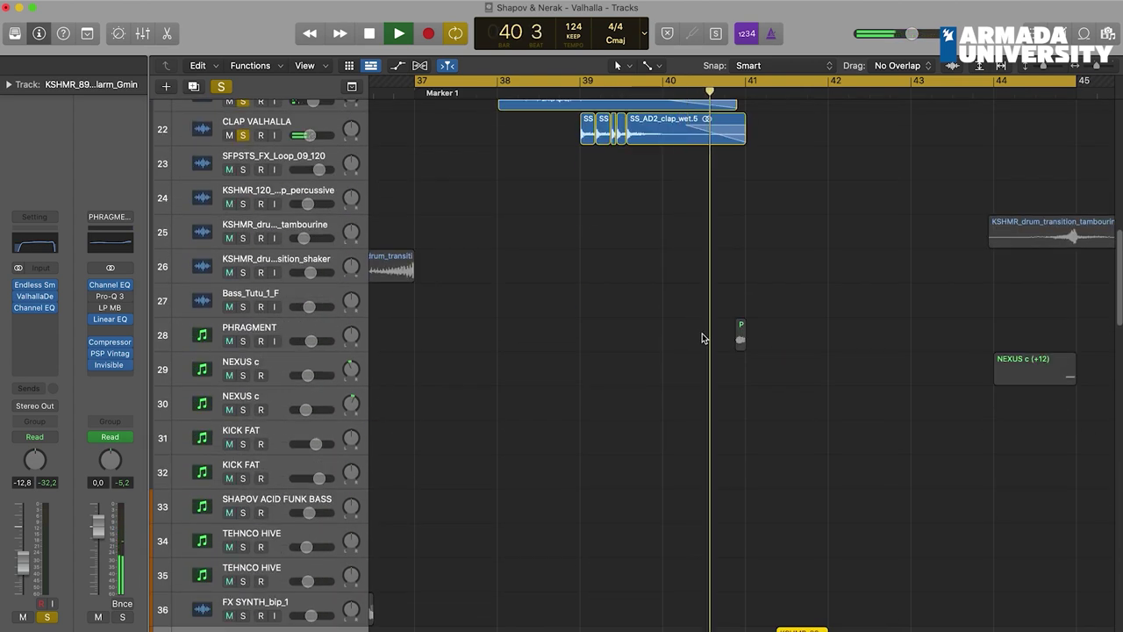
pyautogui.click(222, 86)
pyautogui.scroll(-10, 799, 386)
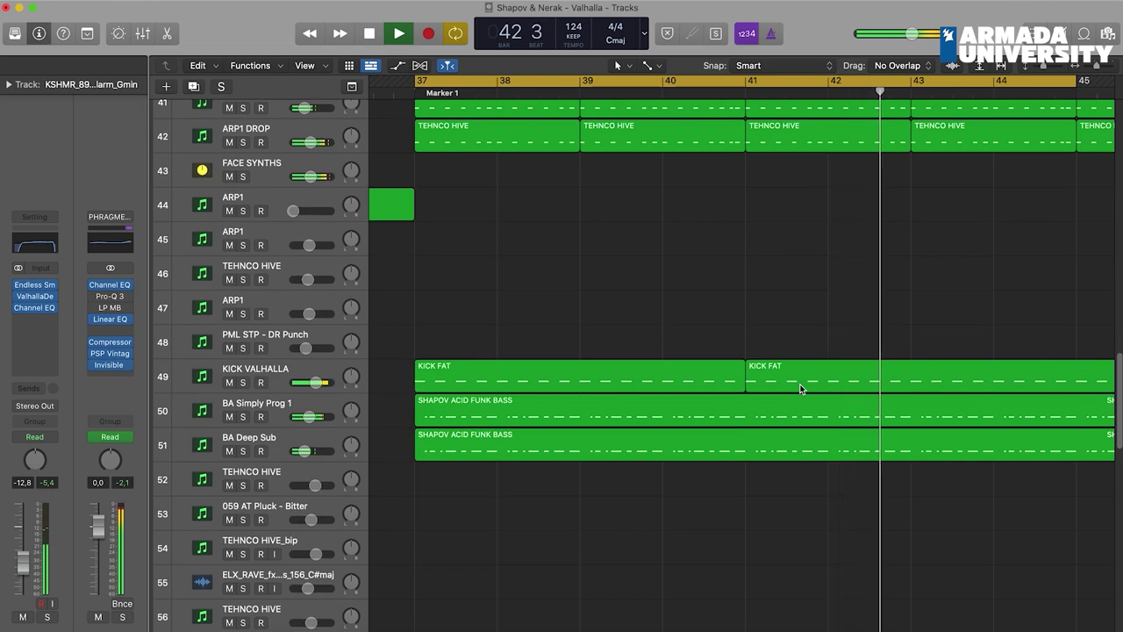
pyautogui.scroll(-2, 800, 383)
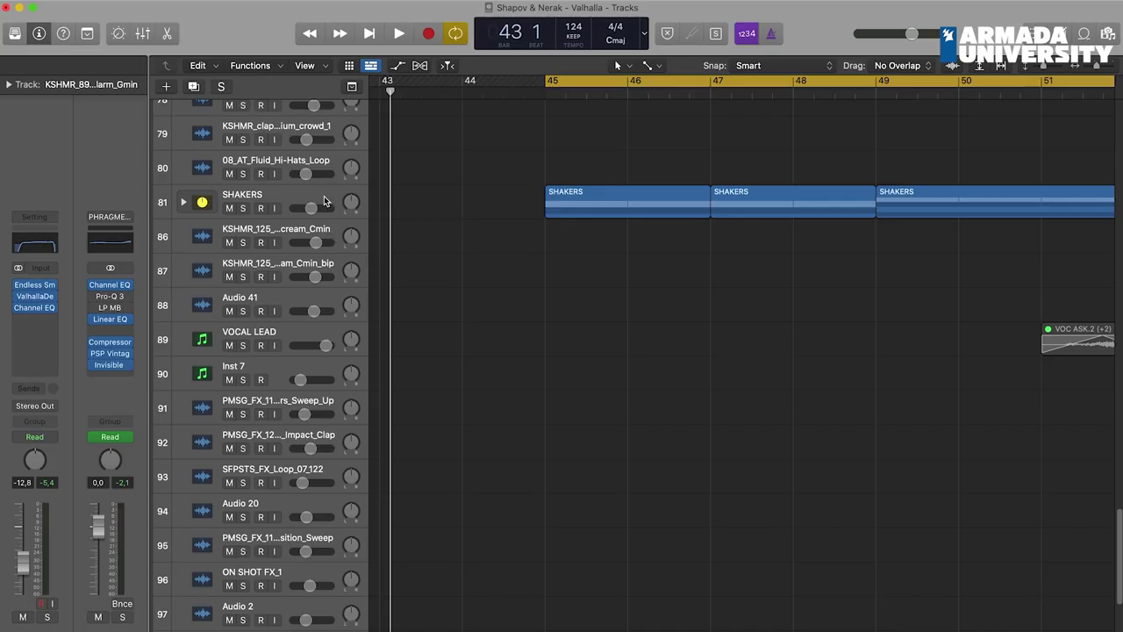
# - Play the section from just before bar 45 and look over its shaker and percussion tracks
pyautogui.press('space')
pyautogui.press('space')
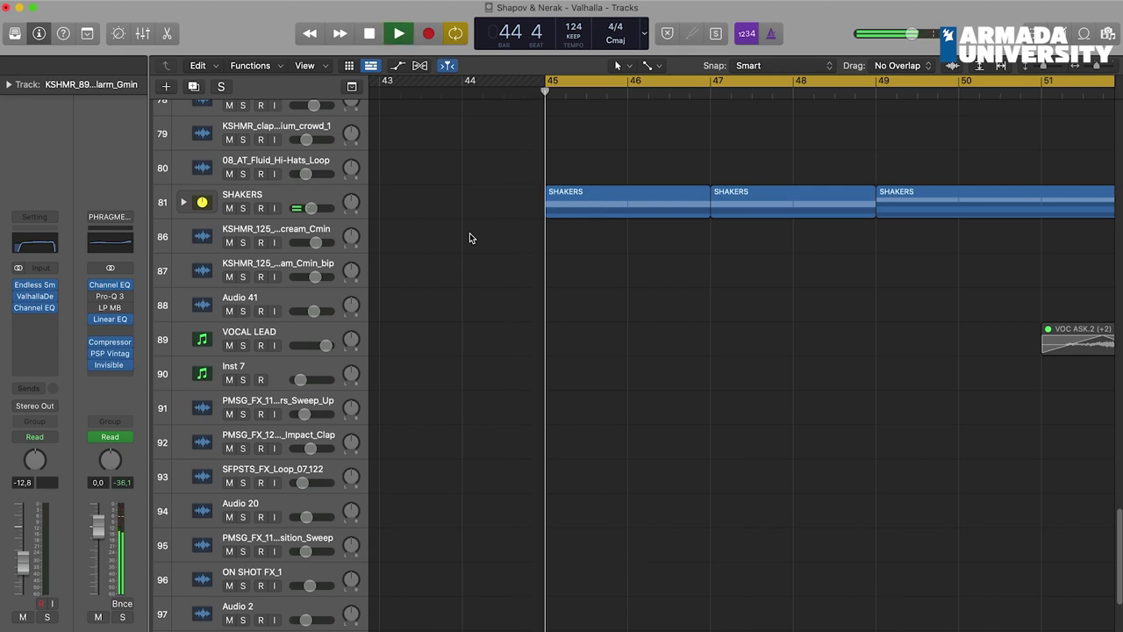
pyautogui.scroll(3, 634, 230)
pyautogui.scroll(4, 634, 231)
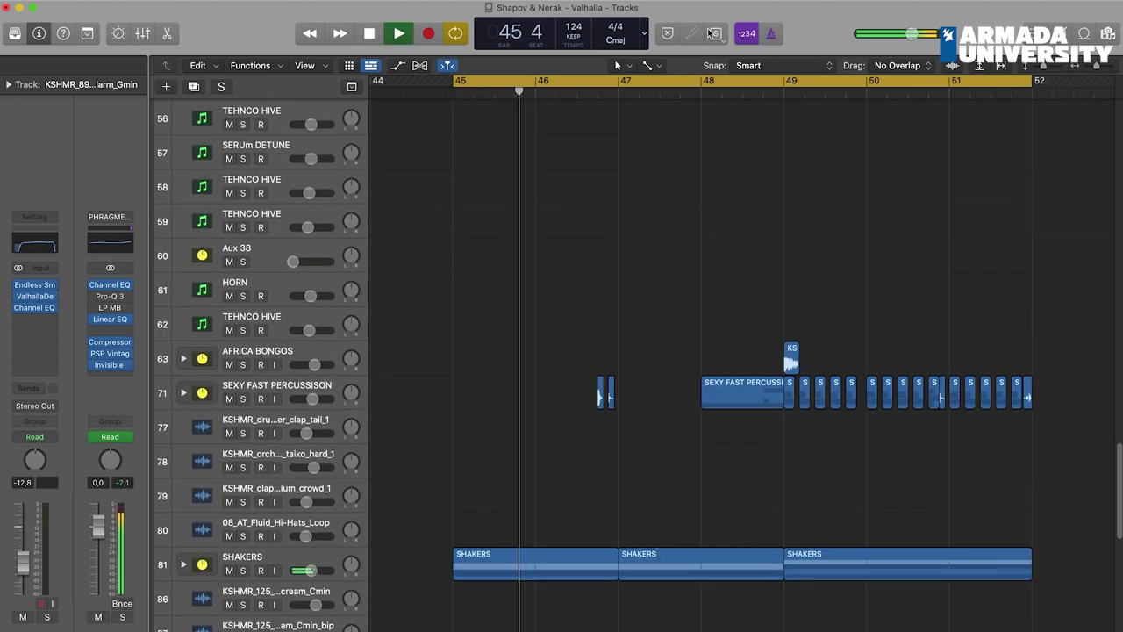
# - Set a new cycle range running from bar 45 to about bar 62
pyautogui.press('c')
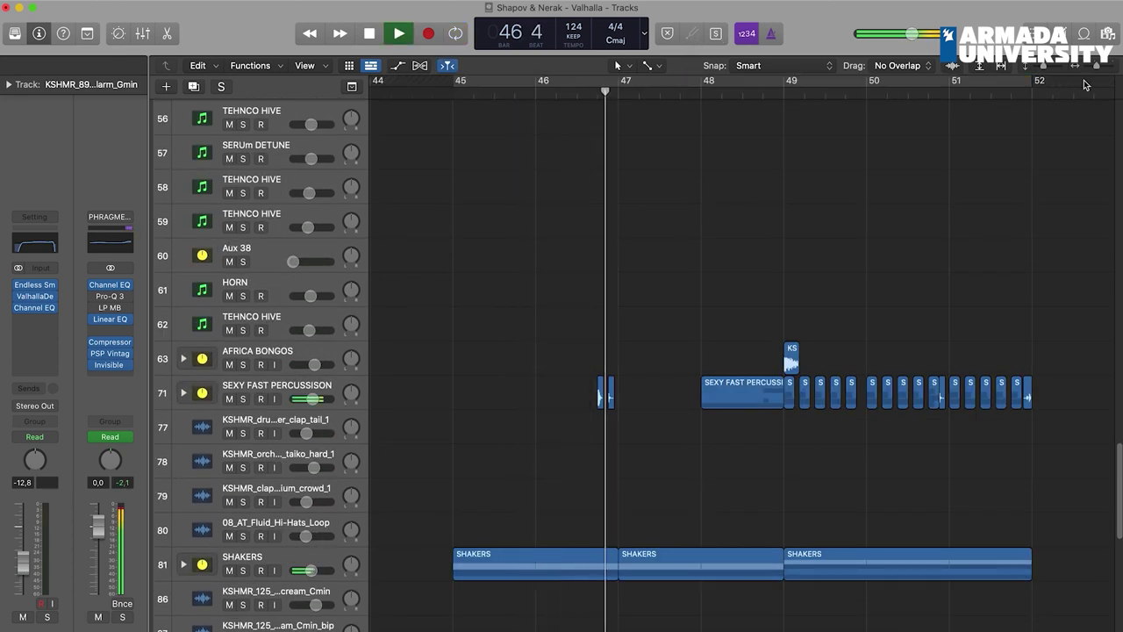
pyautogui.press('super+Left')
pyautogui.press('super+Left')
pyautogui.press('super+Left')
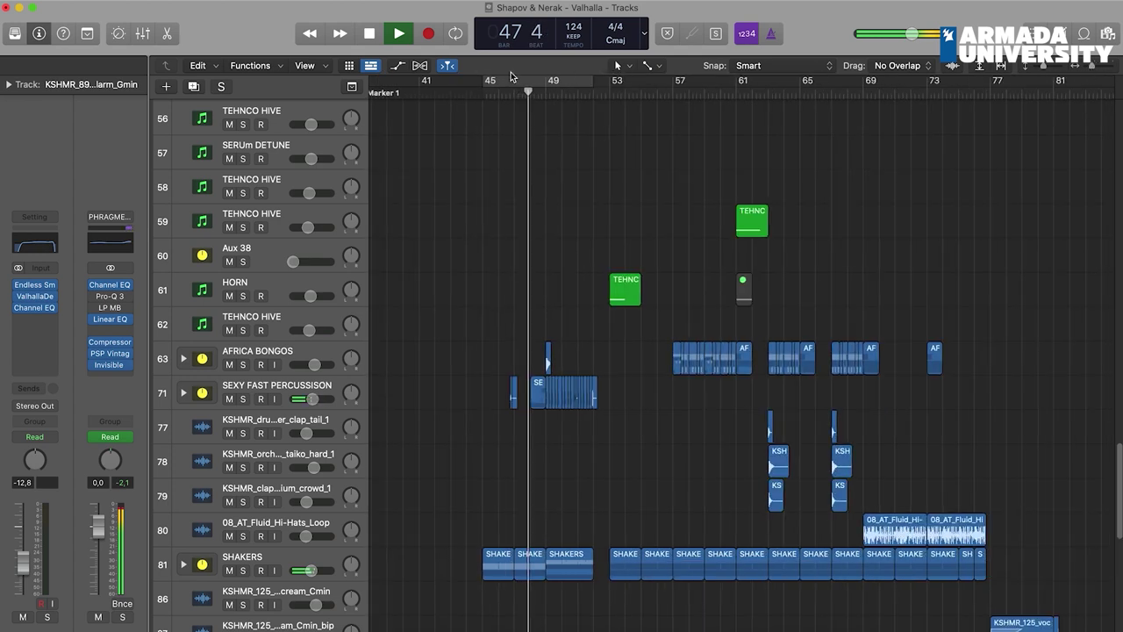
pyautogui.moveTo(483, 83); pyautogui.dragTo(758, 109)
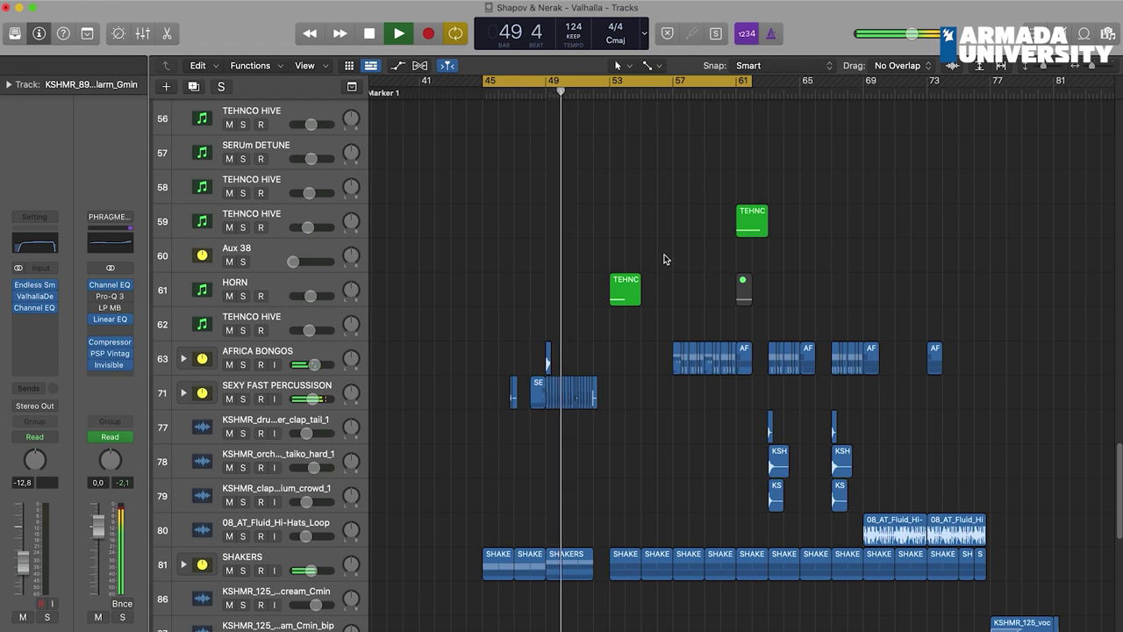
# - Look over the percussion, vocal, horn and pluck tracks while the section from bar 45 plays
pyautogui.scroll(-10, 664, 259)
pyautogui.scroll(8, 651, 265)
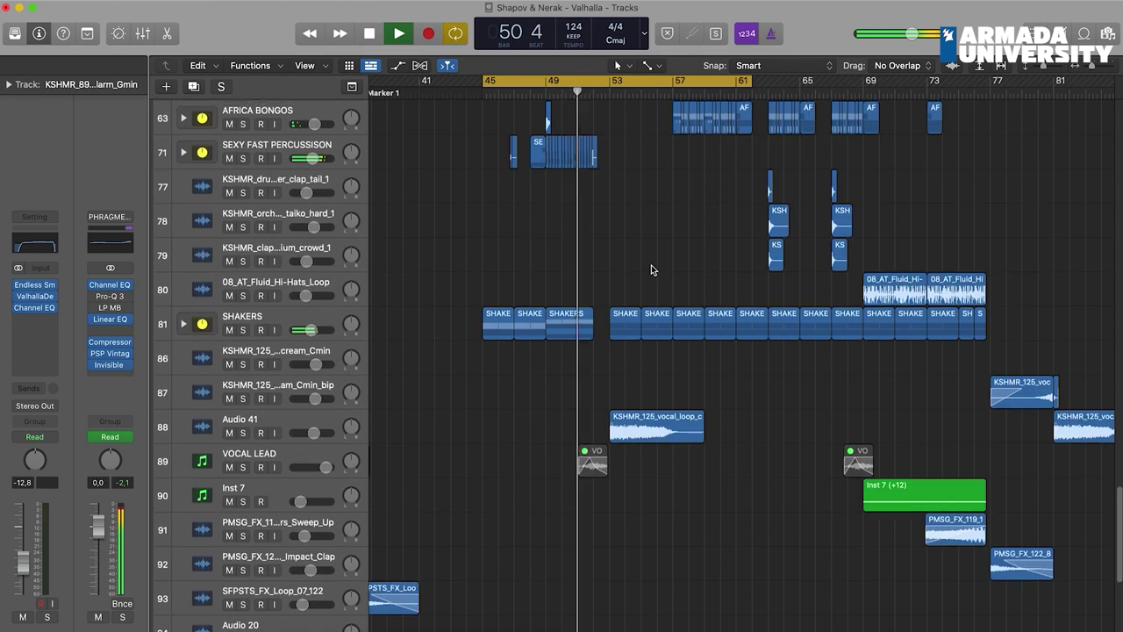
pyautogui.scroll(10, 651, 265)
pyautogui.scroll(-5, 651, 265)
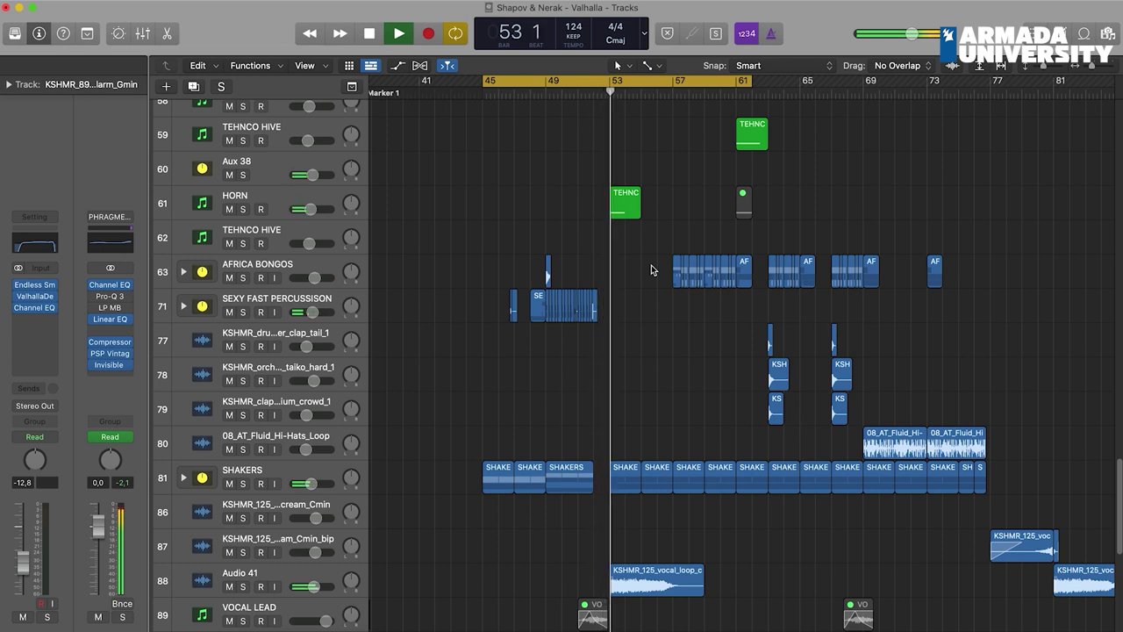
pyautogui.scroll(-1, 651, 265)
pyautogui.scroll(20, 651, 264)
pyautogui.scroll(15, 651, 265)
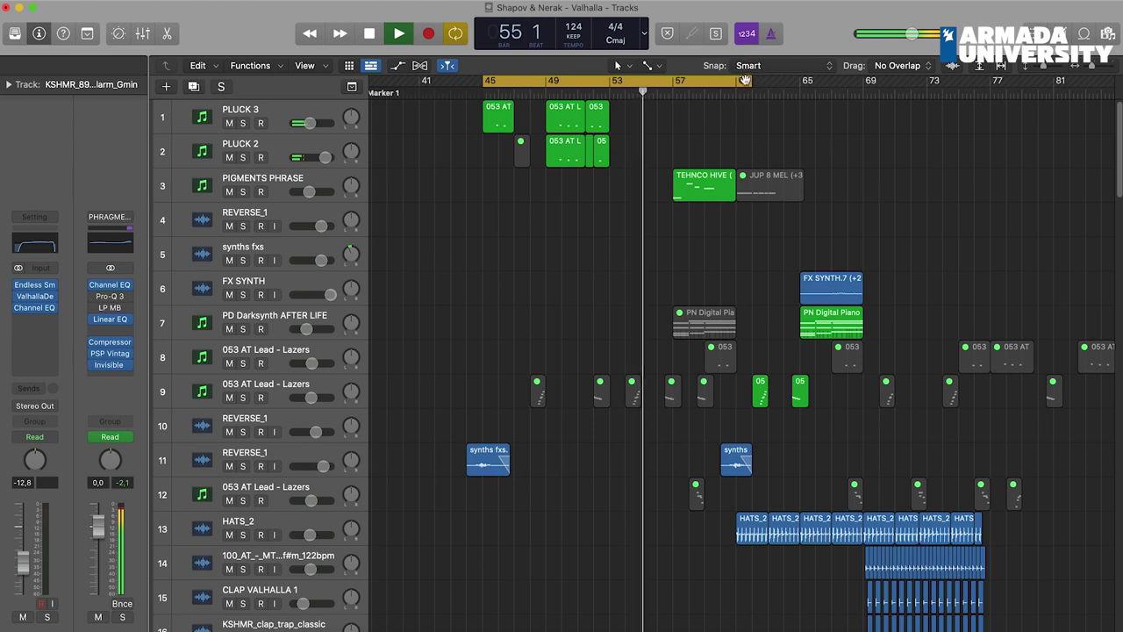
# - Extend the end of the cycle range to about bar 69 and look over the tracks from bar 57 during playback
pyautogui.moveTo(746, 80); pyautogui.dragTo(859, 107)
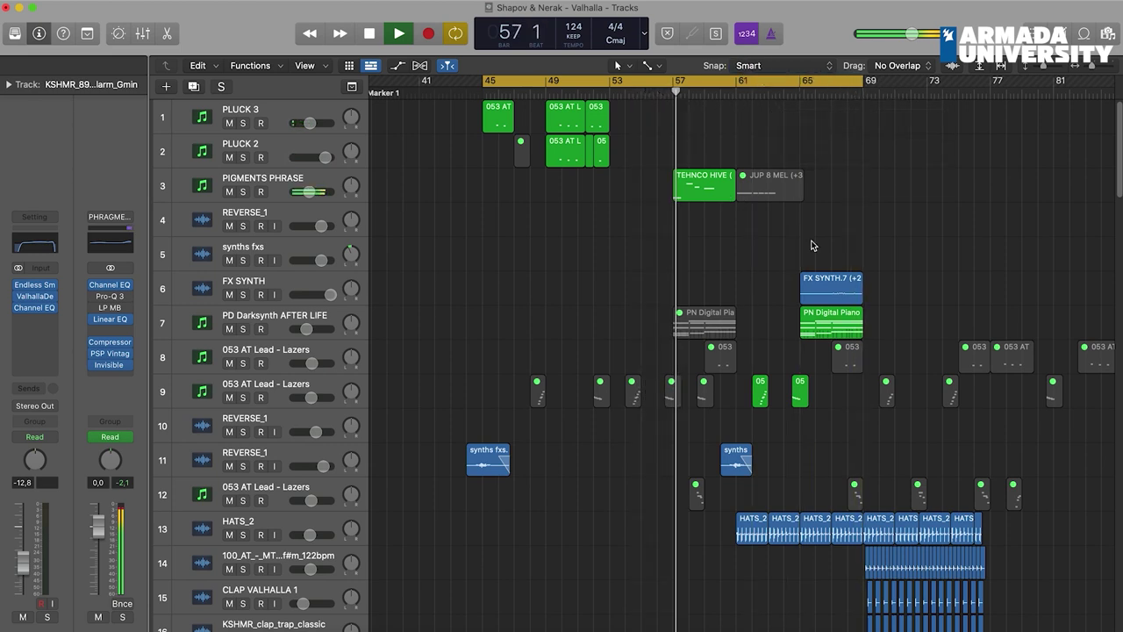
pyautogui.scroll(-20, 848, 358)
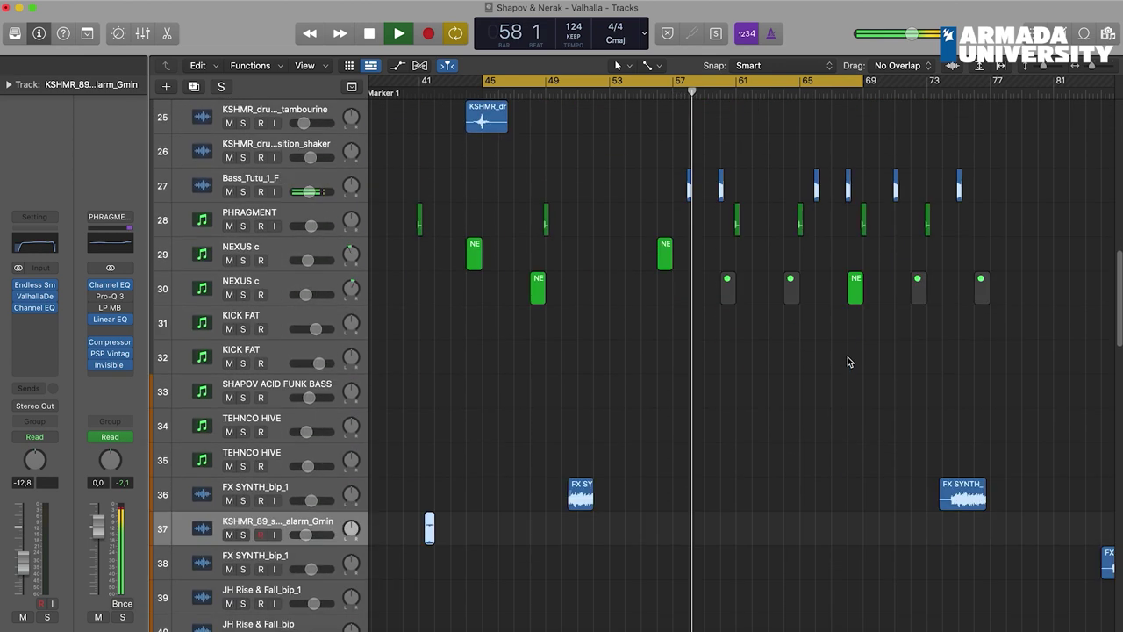
pyautogui.scroll(-3, 848, 356)
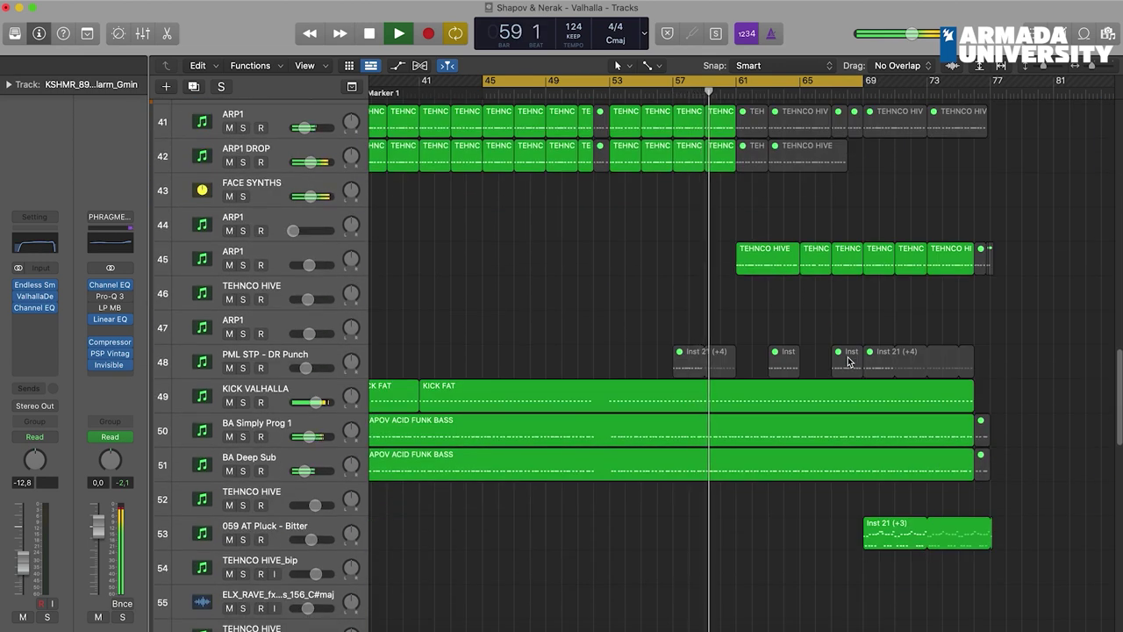
pyautogui.scroll(-9, 847, 359)
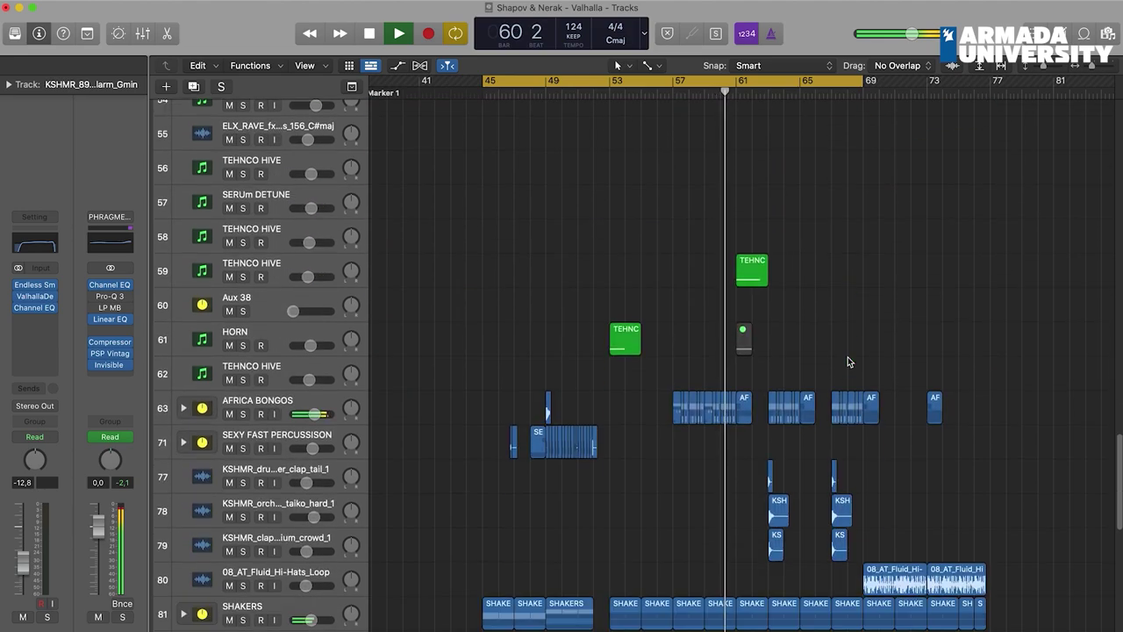